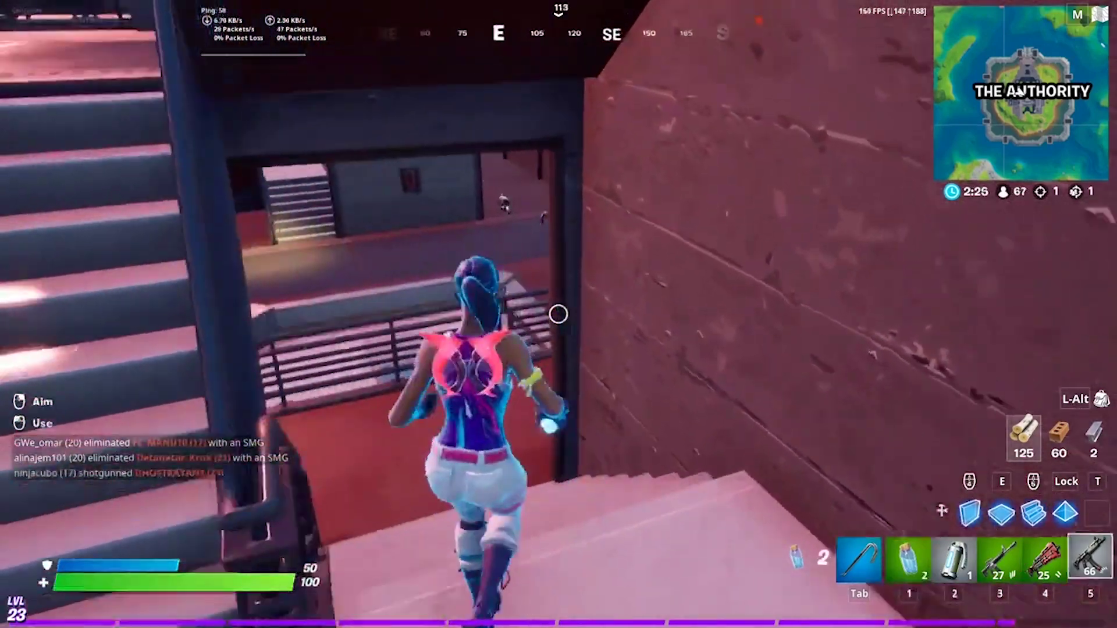
{"action": "key", "text": "w"}
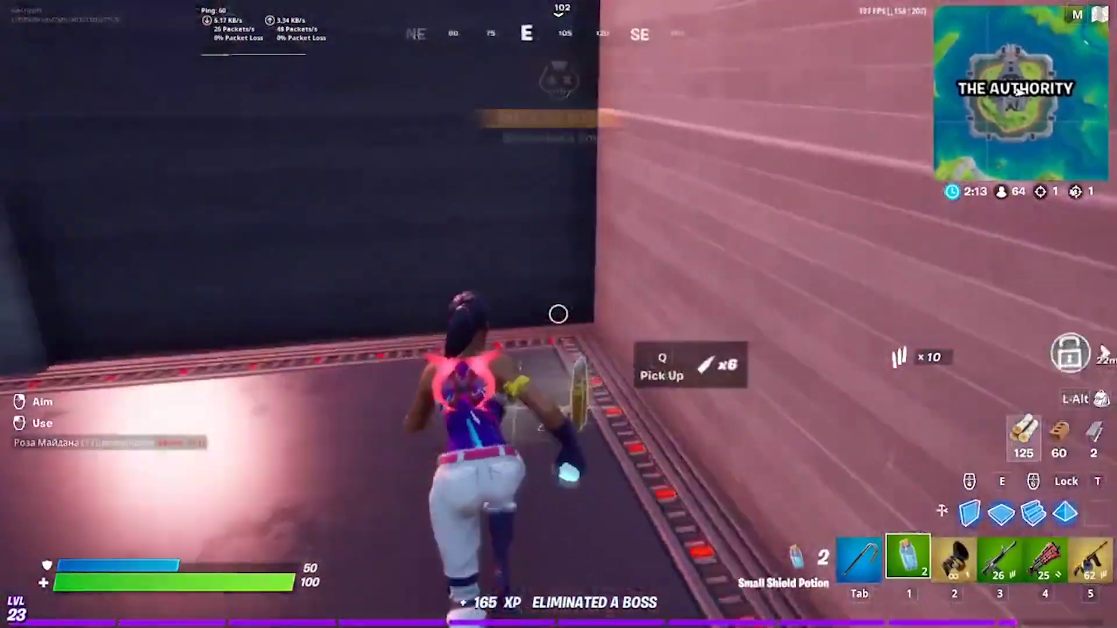
{"action": "key", "text": "3"}
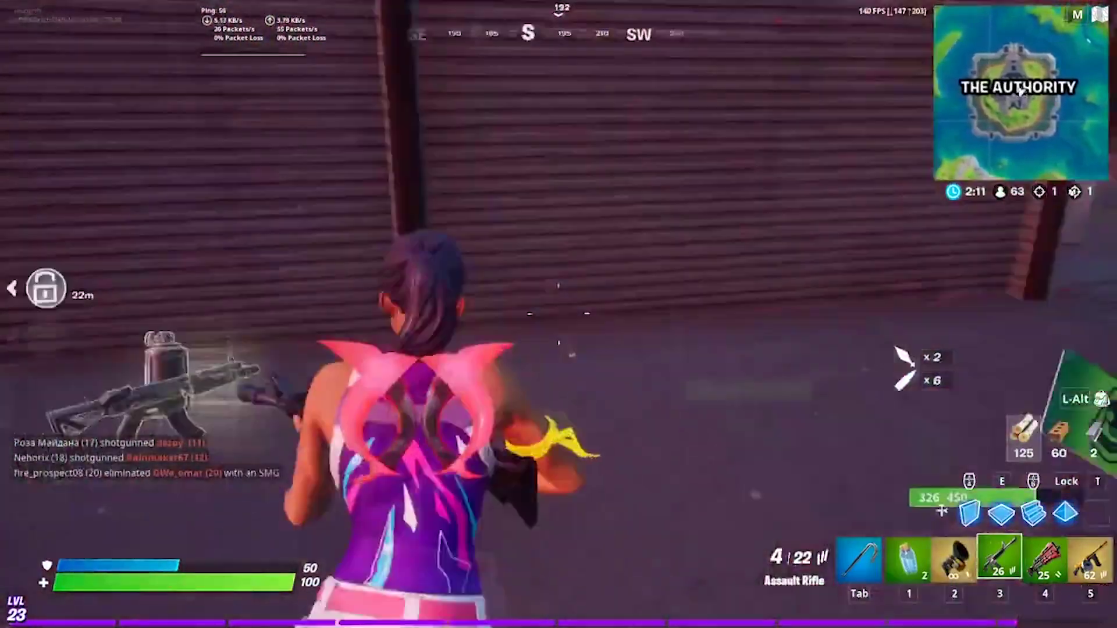
{"action": "key", "text": "5"}
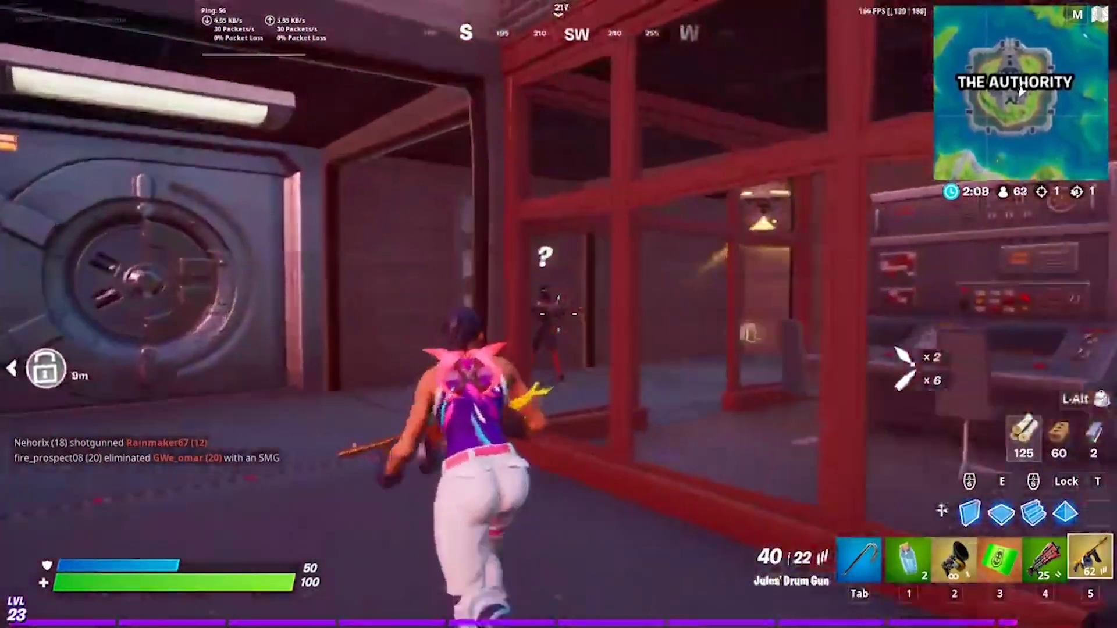
{"action": "left_click_drag", "start_coordinate": [558, 314], "coordinate": [558, 315]}
{"action": "key", "text": "q"}
{"action": "left_click", "coordinate": [558, 314]}
{"action": "left_click", "coordinate": [559, 314]}
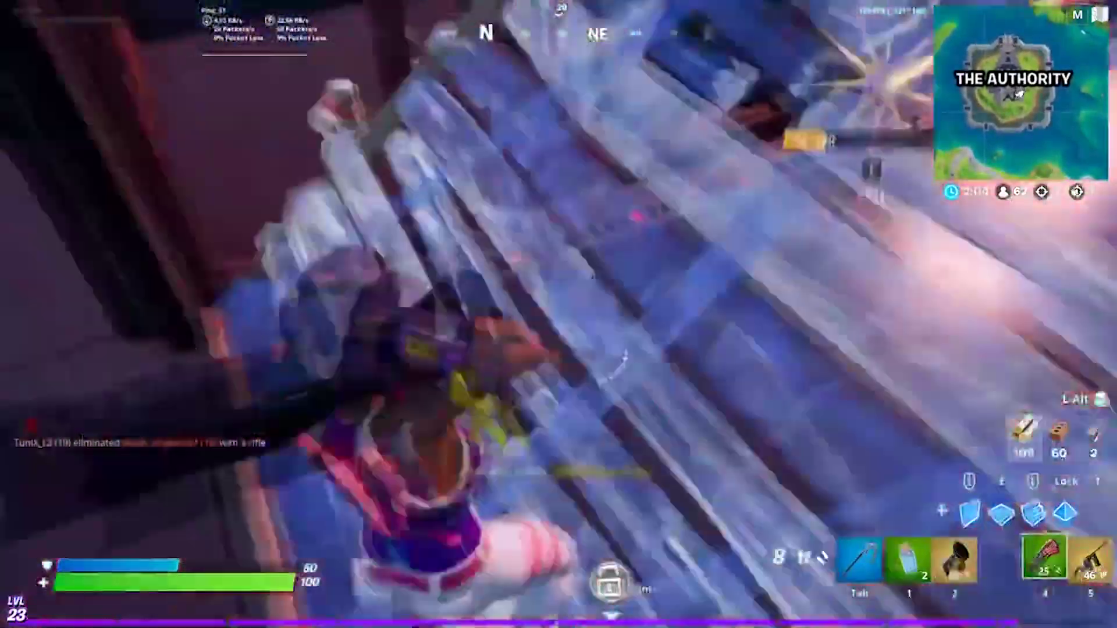
{"action": "left_click", "coordinate": [559, 314]}
{"action": "left_click", "coordinate": [558, 314]}
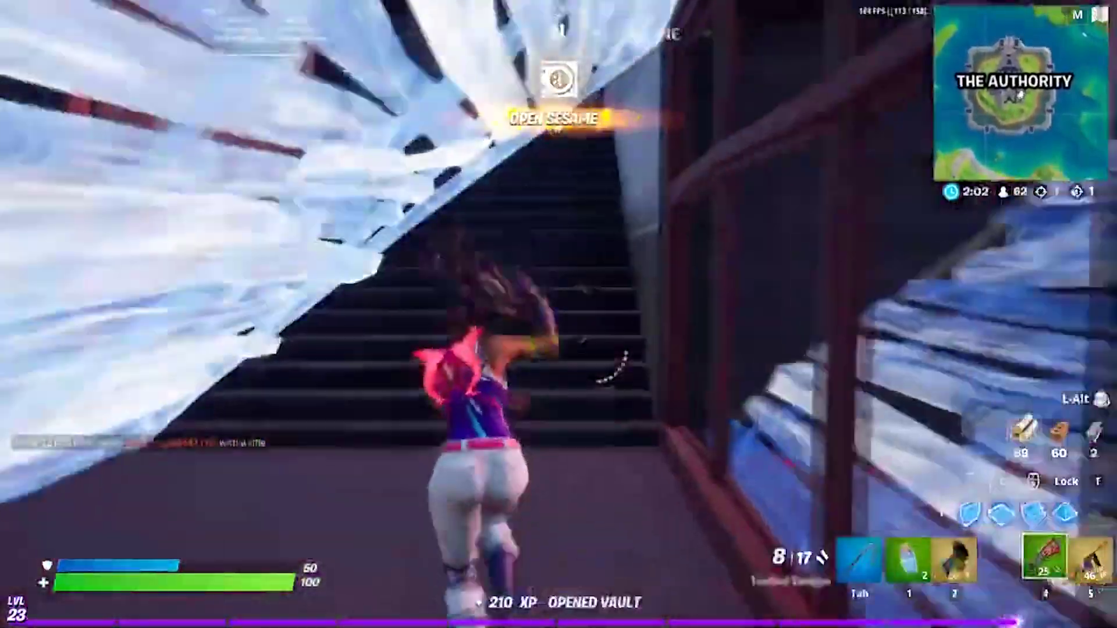
{"action": "key", "text": "w"}
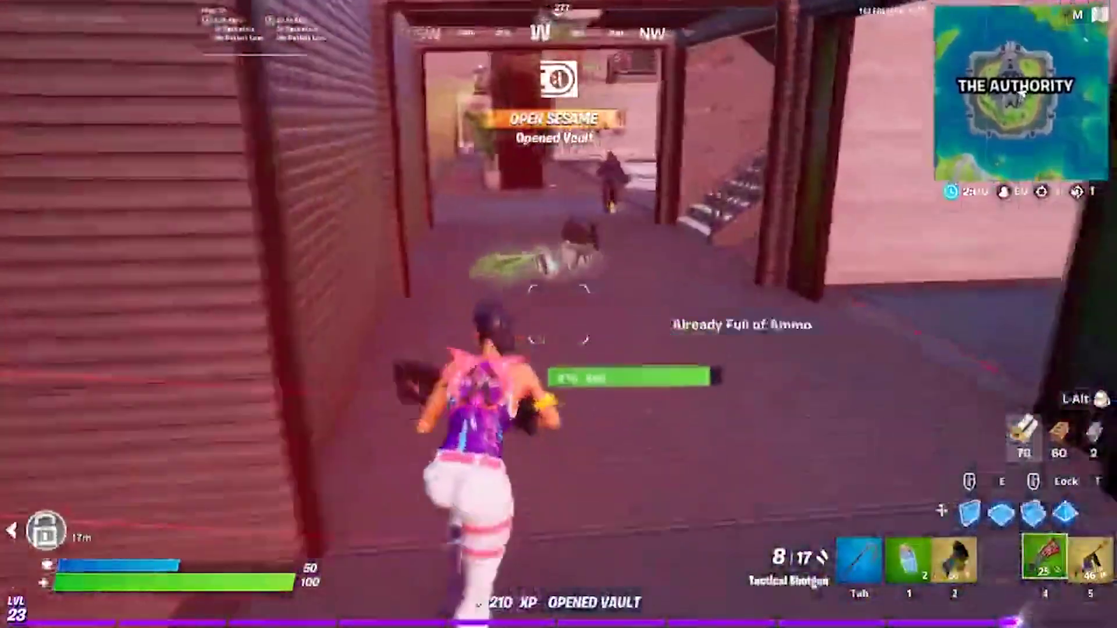
{"action": "left_click", "coordinate": [558, 315]}
{"action": "left_click", "coordinate": [558, 314]}
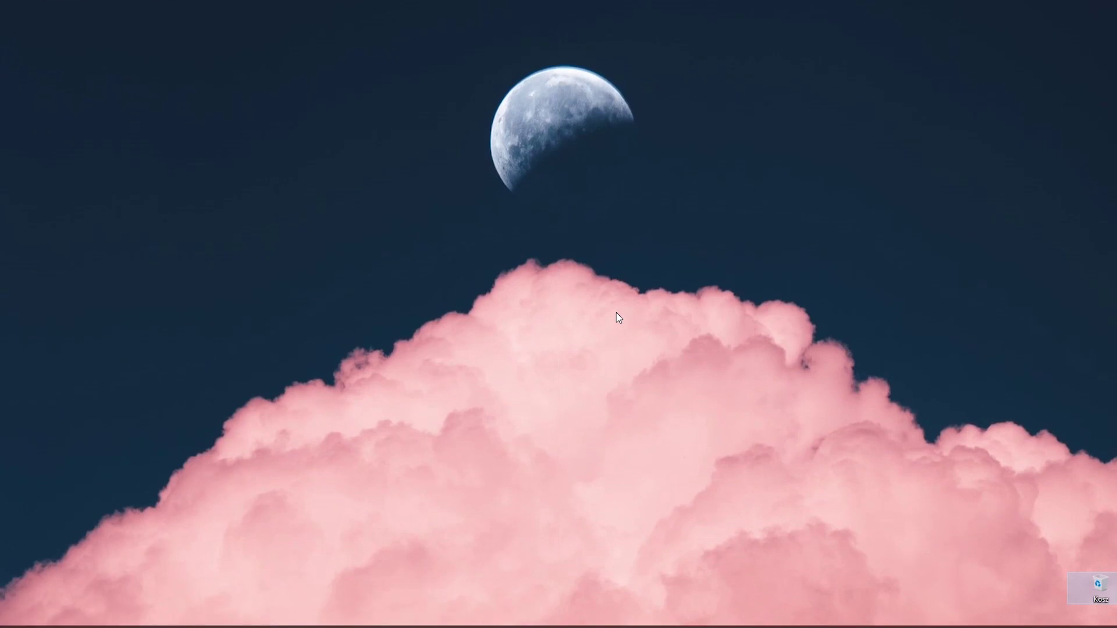
Open Control Panel and go through the network and sharing settings to the network adapter list.
{"action": "key", "text": "super"}
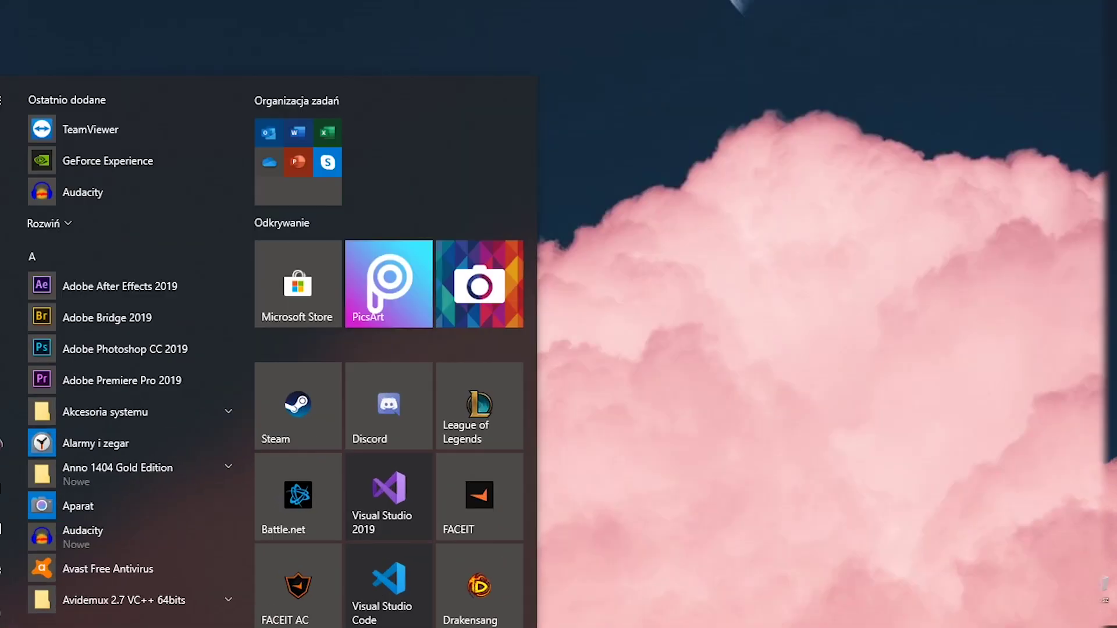
{"action": "type", "text": "pan"}
{"action": "key", "text": "Return"}
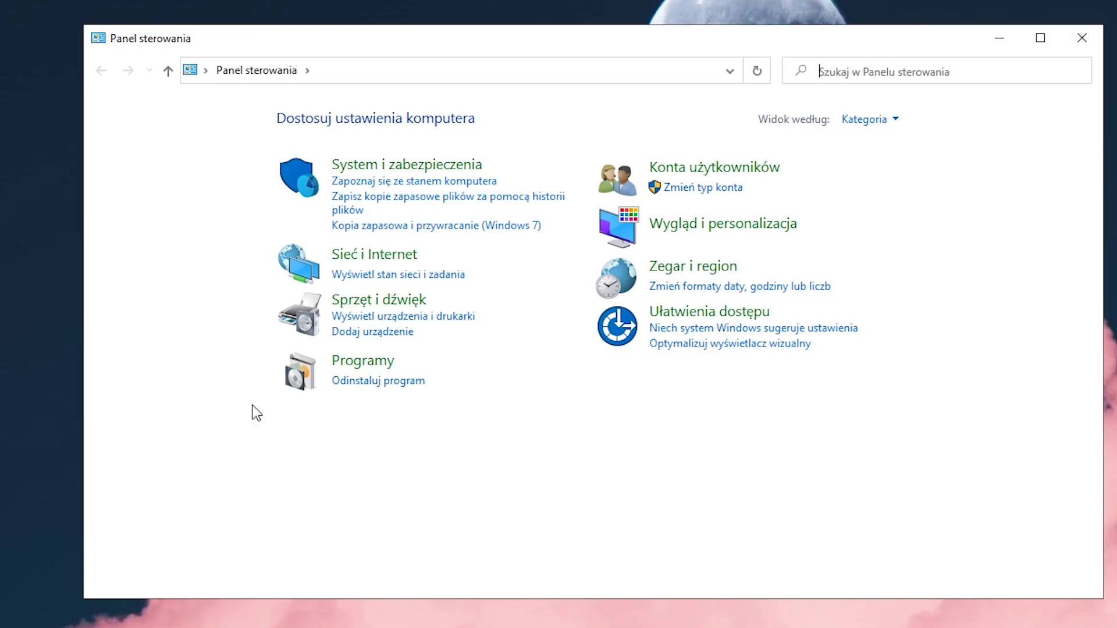
{"action": "left_click", "coordinate": [376, 255]}
{"action": "left_click", "coordinate": [395, 119]}
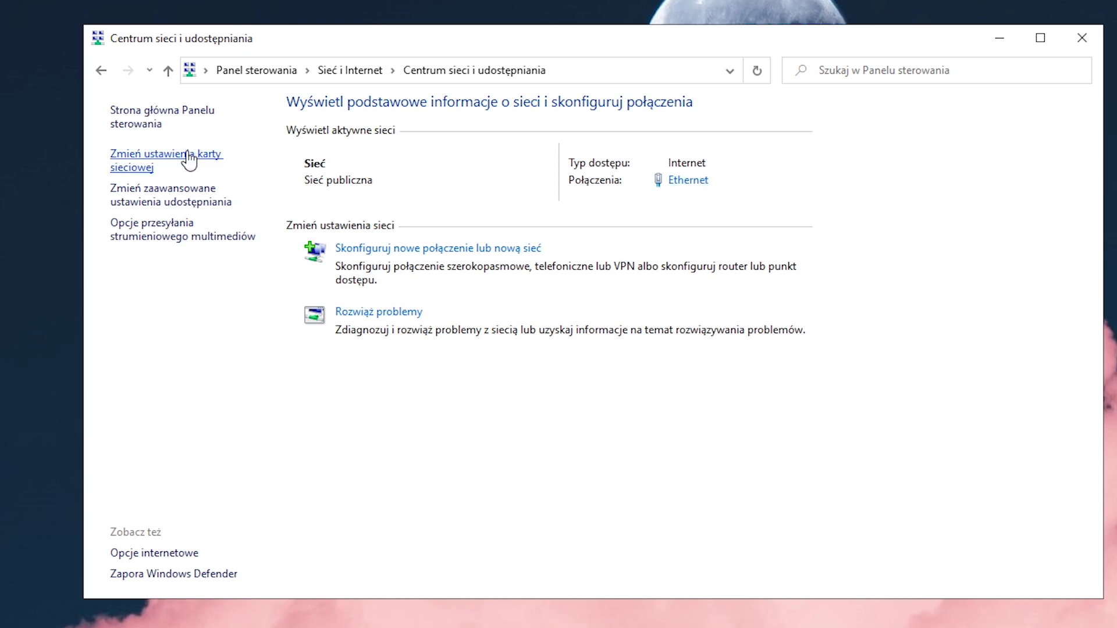
{"action": "left_click", "coordinate": [170, 165]}
Open the Ethernet connection's properties and bring up the advanced settings of its Killer E2400 Gigabit Ethernet Controller.
{"action": "right_click", "coordinate": [274, 148]}
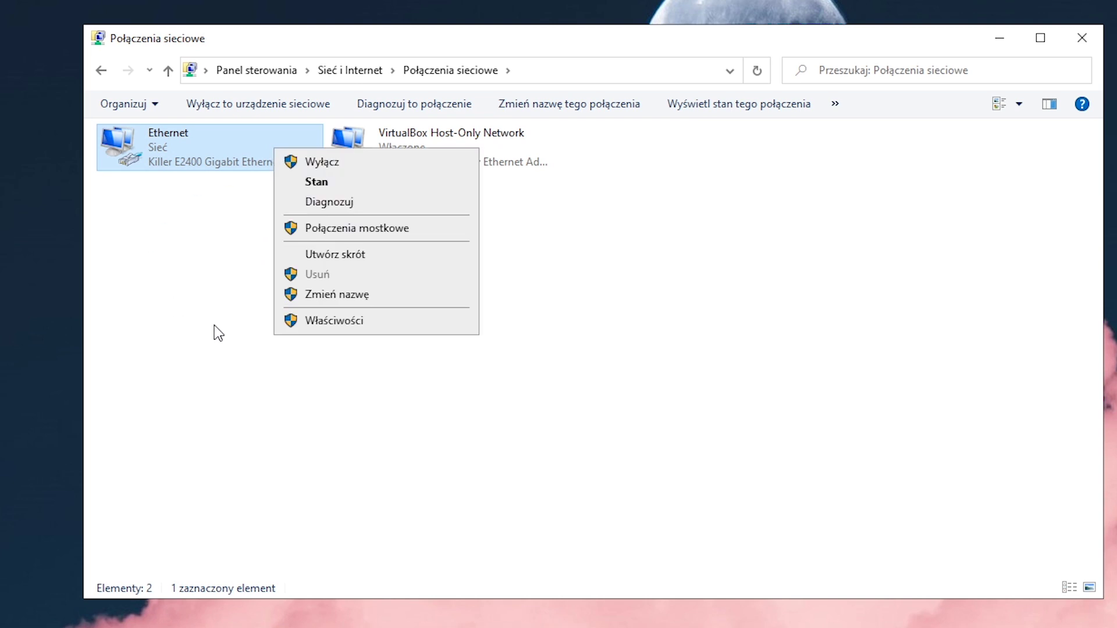
{"action": "left_click", "coordinate": [317, 322]}
{"action": "left_click_drag", "start_coordinate": [375, 125], "coordinate": [593, 227]}
{"action": "left_click", "coordinate": [620, 325]}
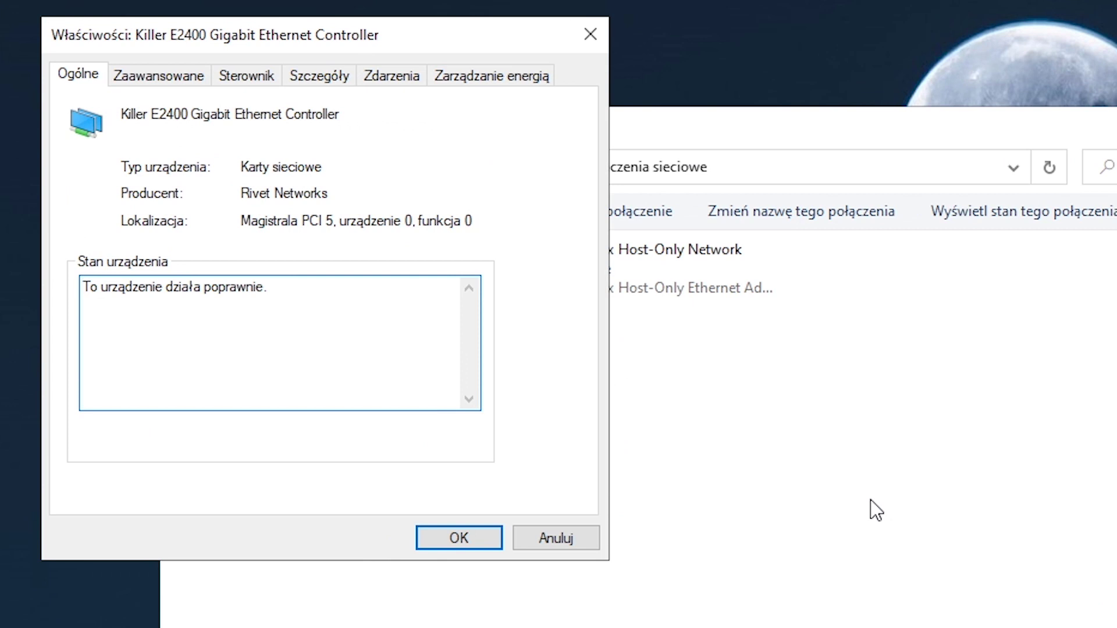
{"action": "key", "text": "ctrl+Tab"}
{"action": "mouse_move", "coordinate": [381, 227]}
{"action": "left_mouse_down"}
{"action": "mouse_move", "coordinate": [374, 349]}
{"action": "mouse_move", "coordinate": [368, 211]}
{"action": "mouse_move", "coordinate": [373, 316]}
{"action": "mouse_move", "coordinate": [366, 225]}
{"action": "left_mouse_up"}
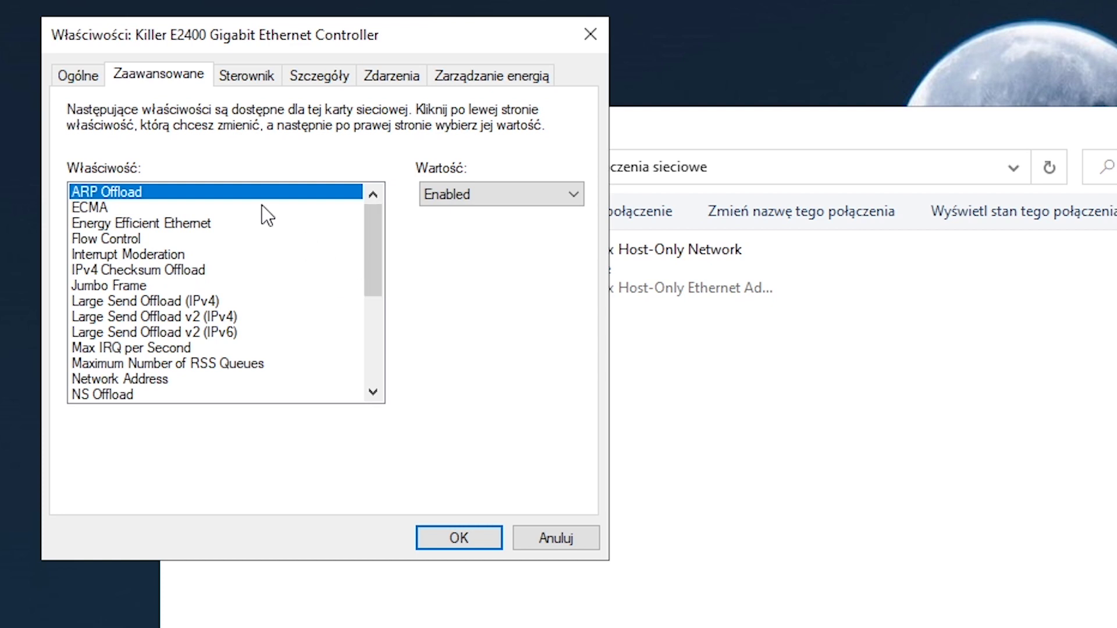
Set the ARP Offload and ECMA properties of the network card to Disabled.
{"action": "left_click", "coordinate": [491, 198]}
{"action": "left_click", "coordinate": [469, 215]}
{"action": "left_click", "coordinate": [92, 207]}
{"action": "left_click", "coordinate": [543, 194]}
{"action": "left_click", "coordinate": [442, 214]}
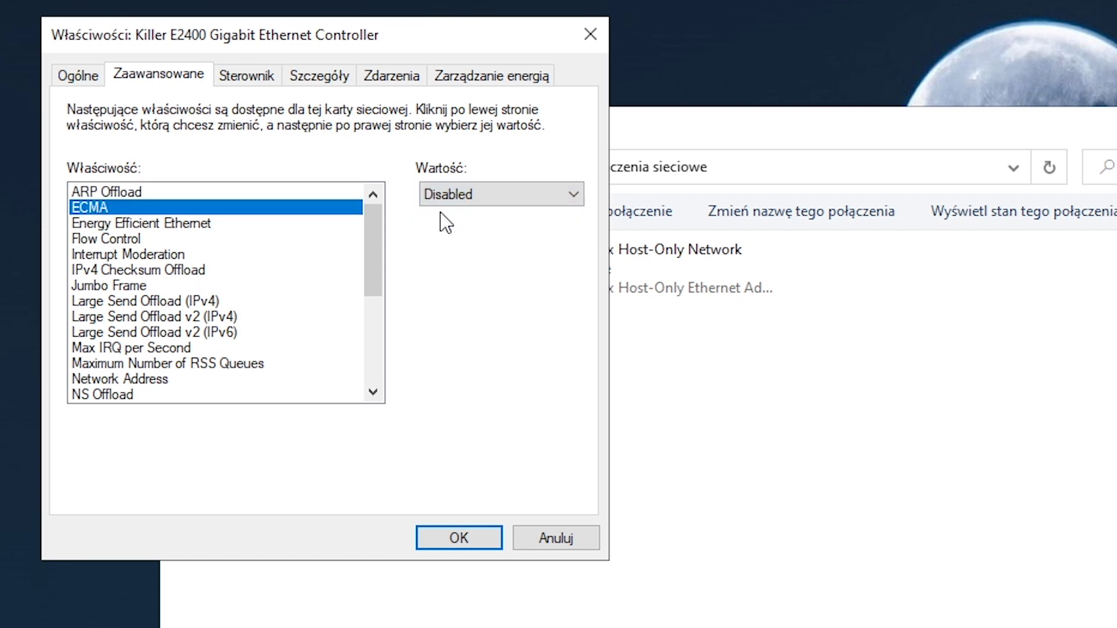
Set the Energy Efficient Ethernet and Flow Control properties to Disabled.
{"action": "left_click", "coordinate": [139, 226]}
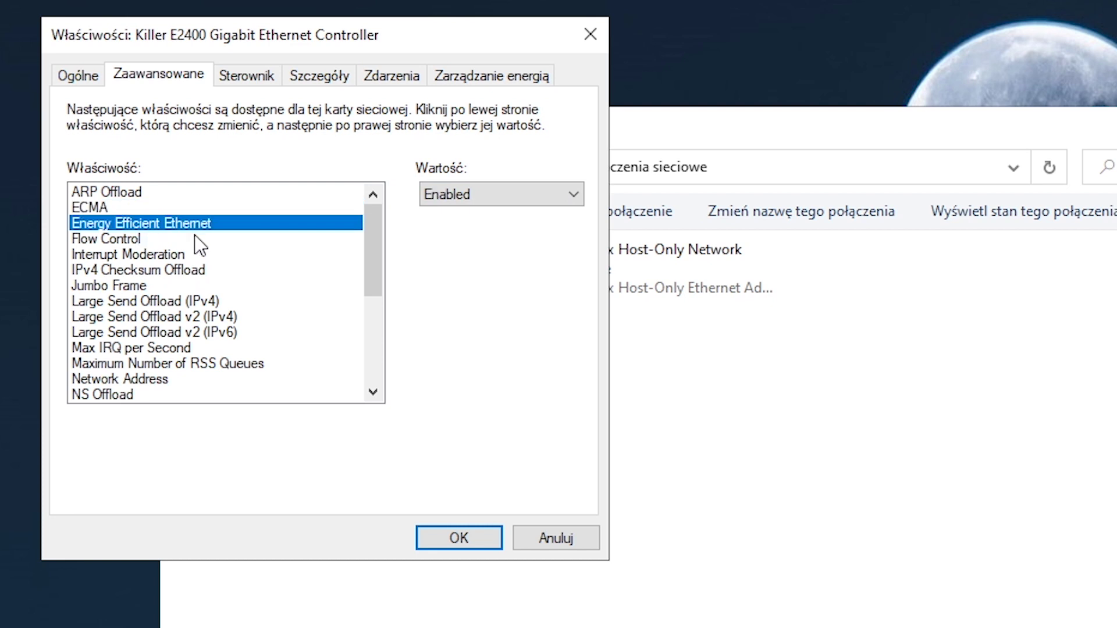
{"action": "left_click", "coordinate": [502, 200]}
{"action": "left_click", "coordinate": [440, 214]}
{"action": "left_click", "coordinate": [113, 240]}
{"action": "left_click", "coordinate": [491, 201]}
{"action": "left_click", "coordinate": [486, 217]}
Set the Interrupt Moderation and IPv4 Checksum Offload properties to Disabled.
{"action": "left_click", "coordinate": [225, 256]}
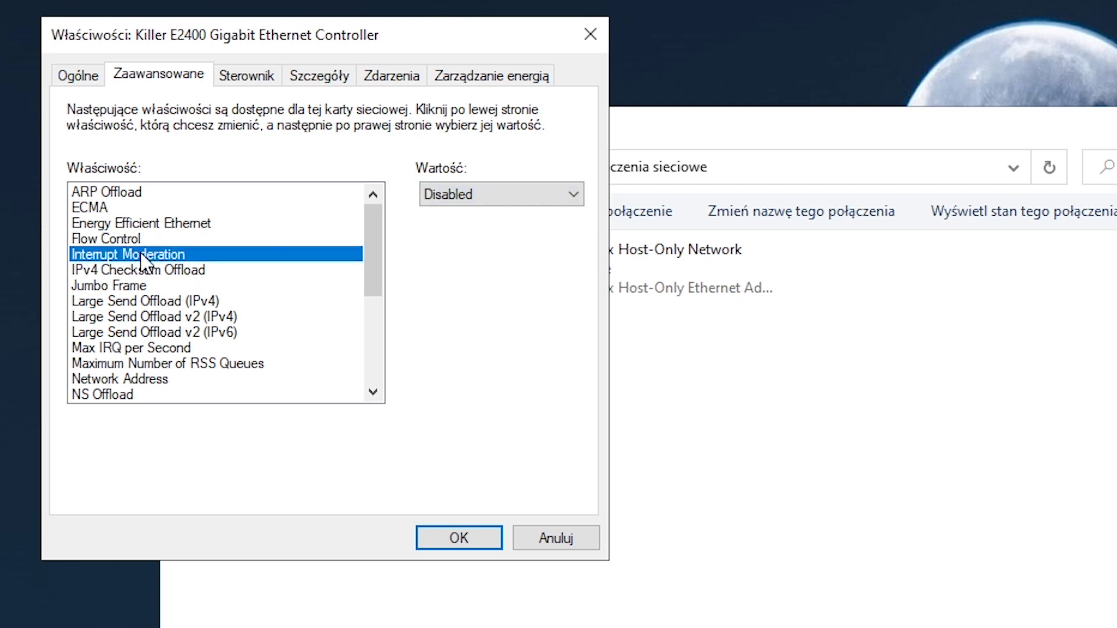
{"action": "left_click", "coordinate": [468, 202]}
{"action": "left_click", "coordinate": [474, 212]}
{"action": "left_click", "coordinate": [204, 270]}
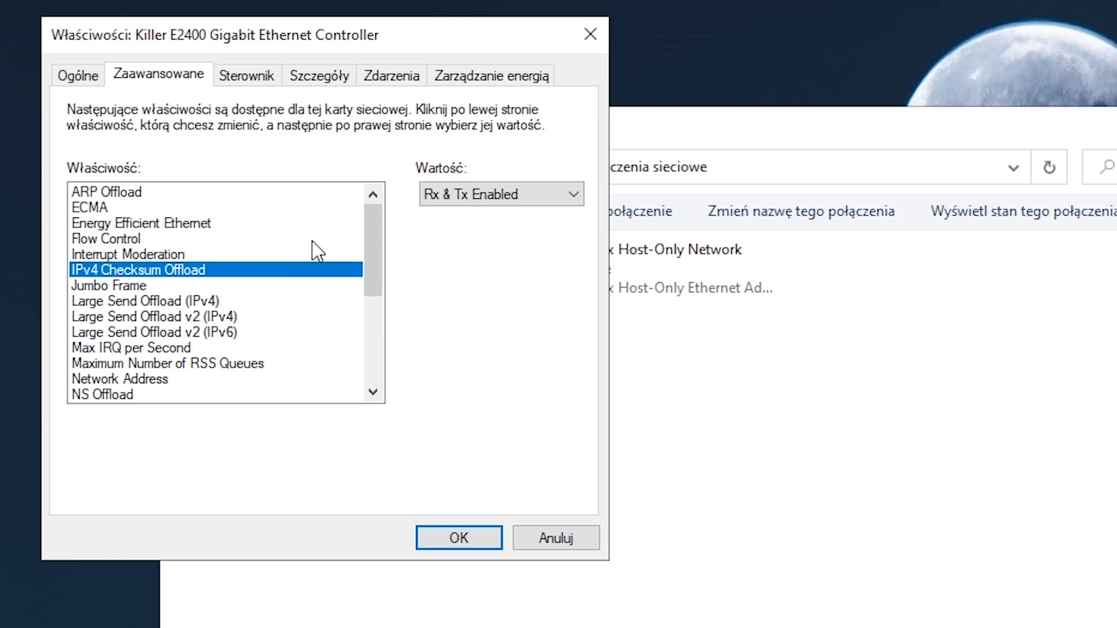
{"action": "left_click", "coordinate": [486, 205]}
{"action": "left_click", "coordinate": [502, 216]}
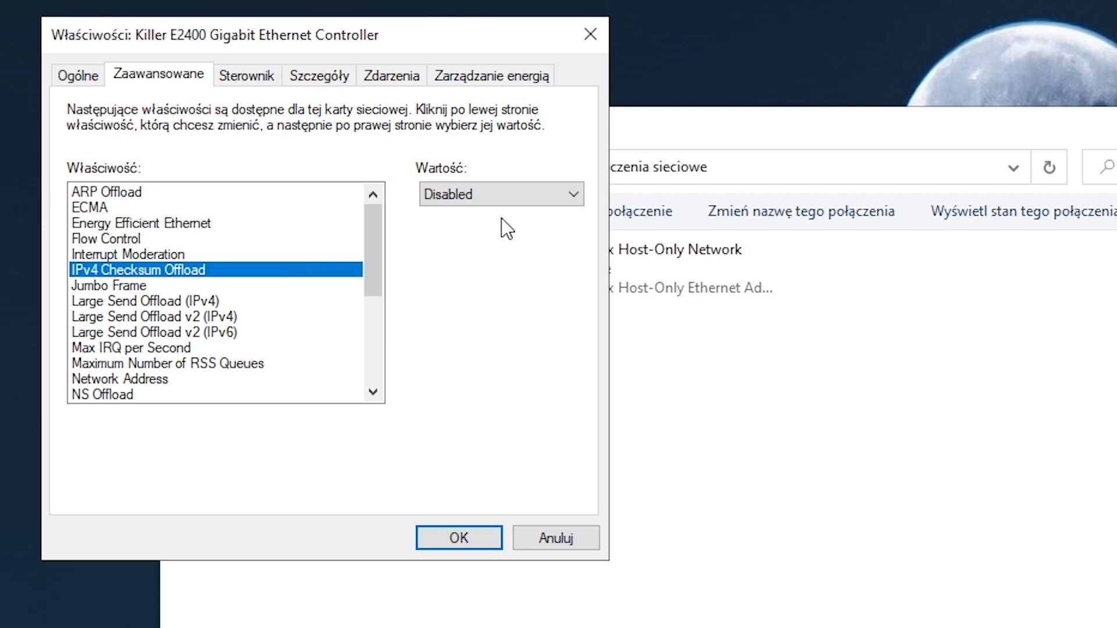
Set the Jumbo Frame property to Disabled.
{"action": "left_click", "coordinate": [127, 284]}
{"action": "left_click", "coordinate": [471, 200]}
{"action": "left_click", "coordinate": [457, 342]}
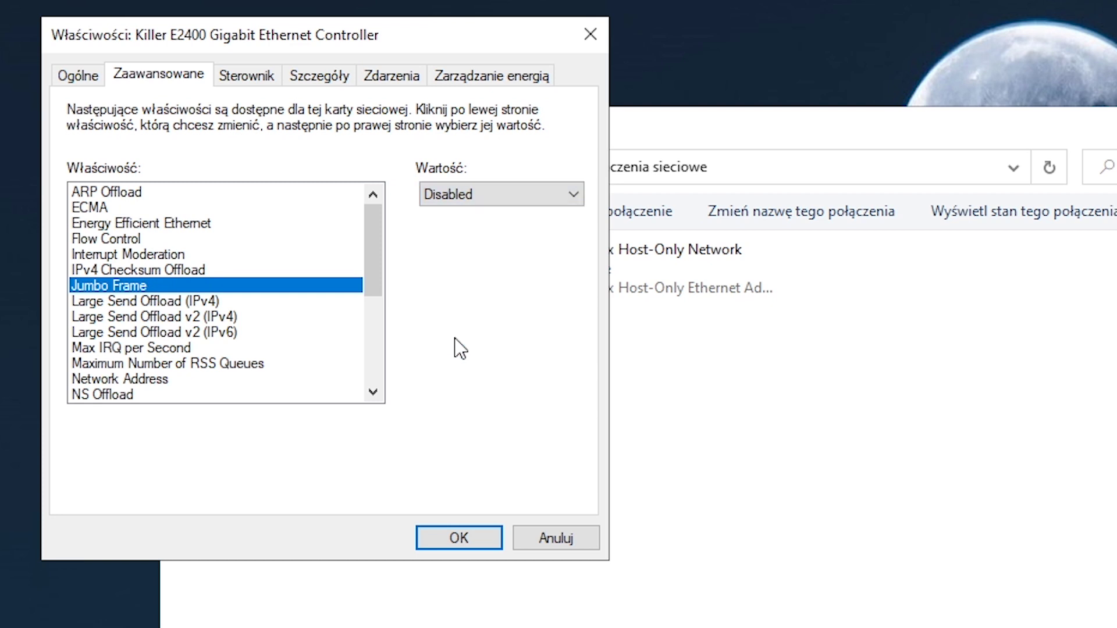
Check the performance details in Task Manager and set Maximum Number of RSS Queues to 4 RSS Queues.
{"action": "left_click", "coordinate": [119, 367]}
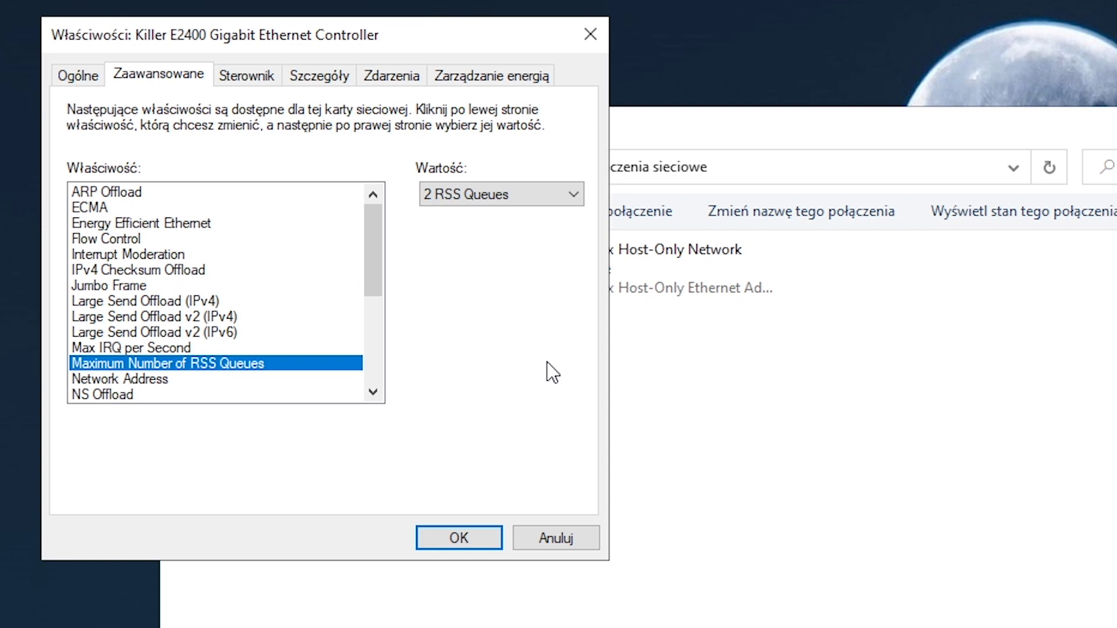
{"action": "right_click", "coordinate": [672, 627]}
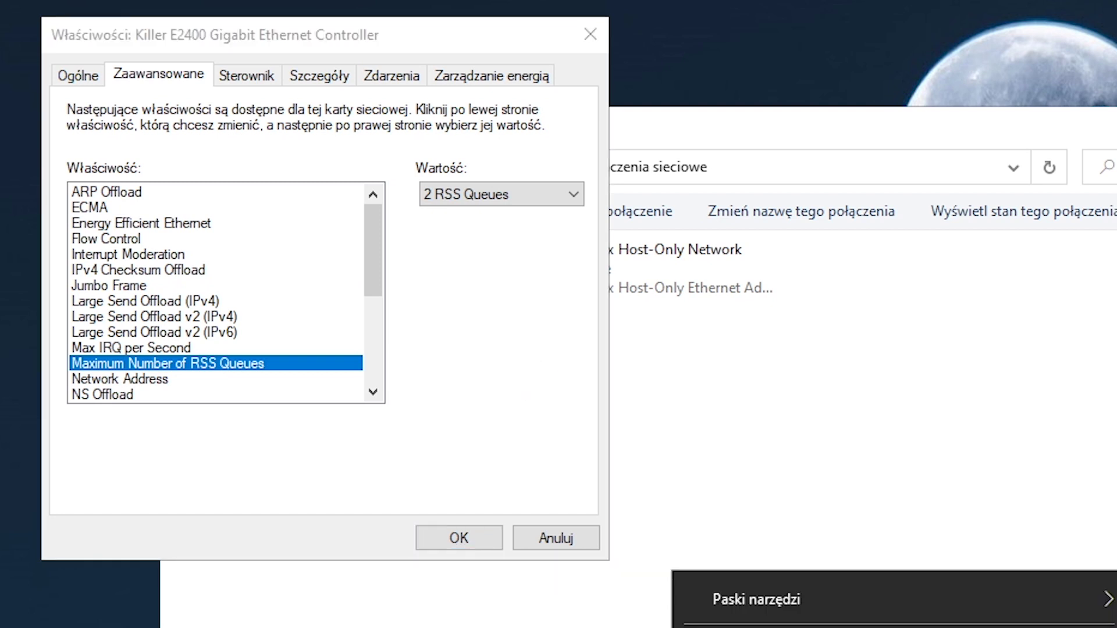
{"action": "key", "text": "ctrl+shift+Escape"}
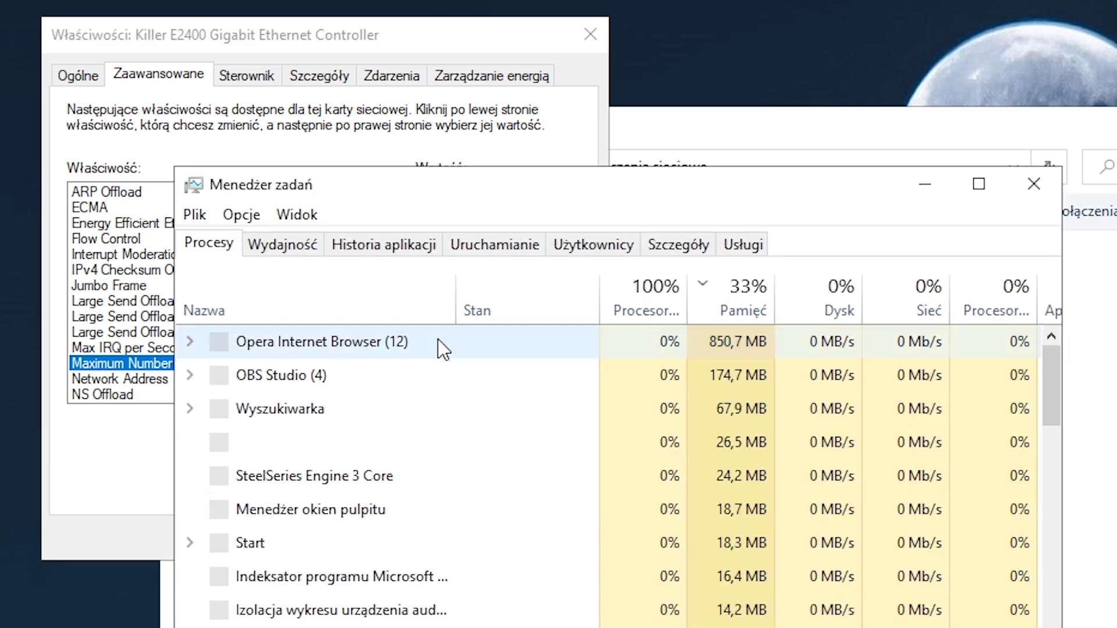
{"action": "left_click", "coordinate": [295, 245]}
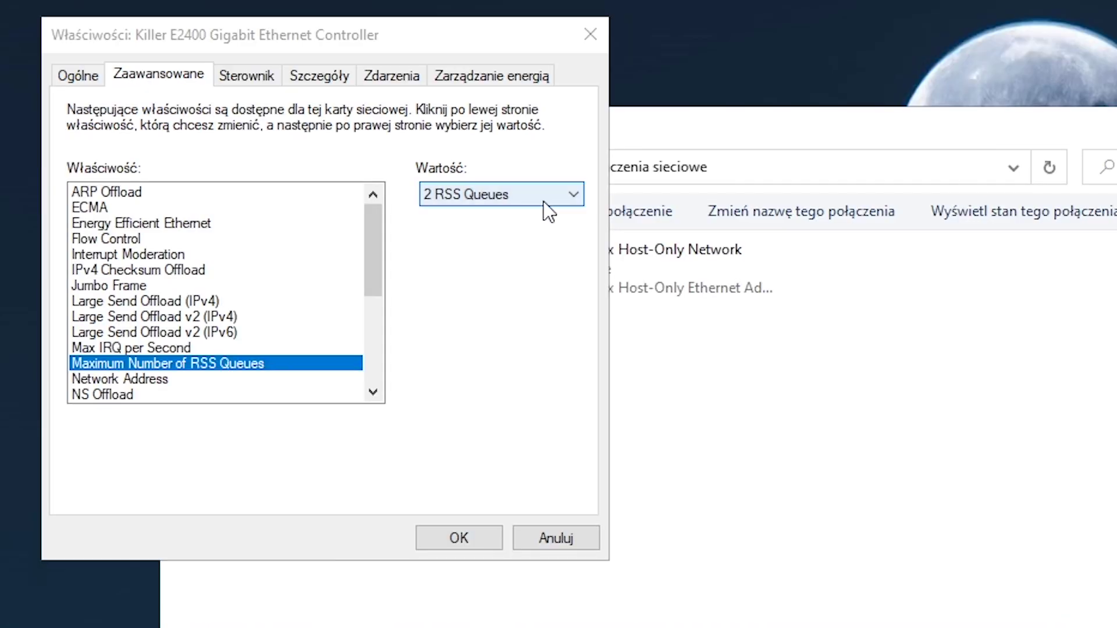
{"action": "left_click", "coordinate": [544, 202]}
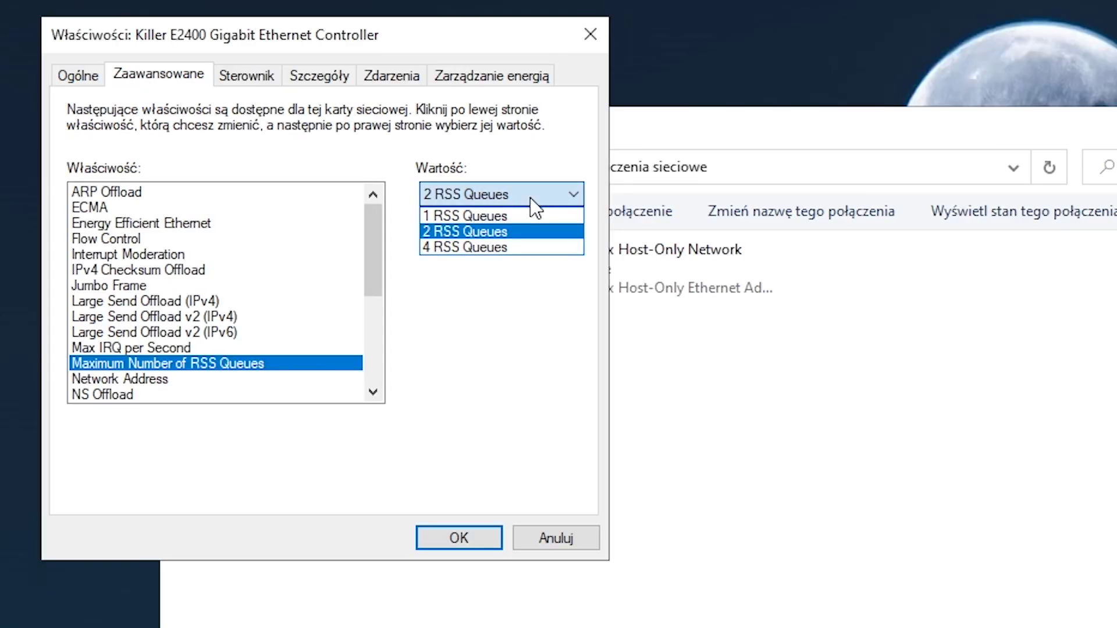
{"action": "left_click", "coordinate": [460, 249]}
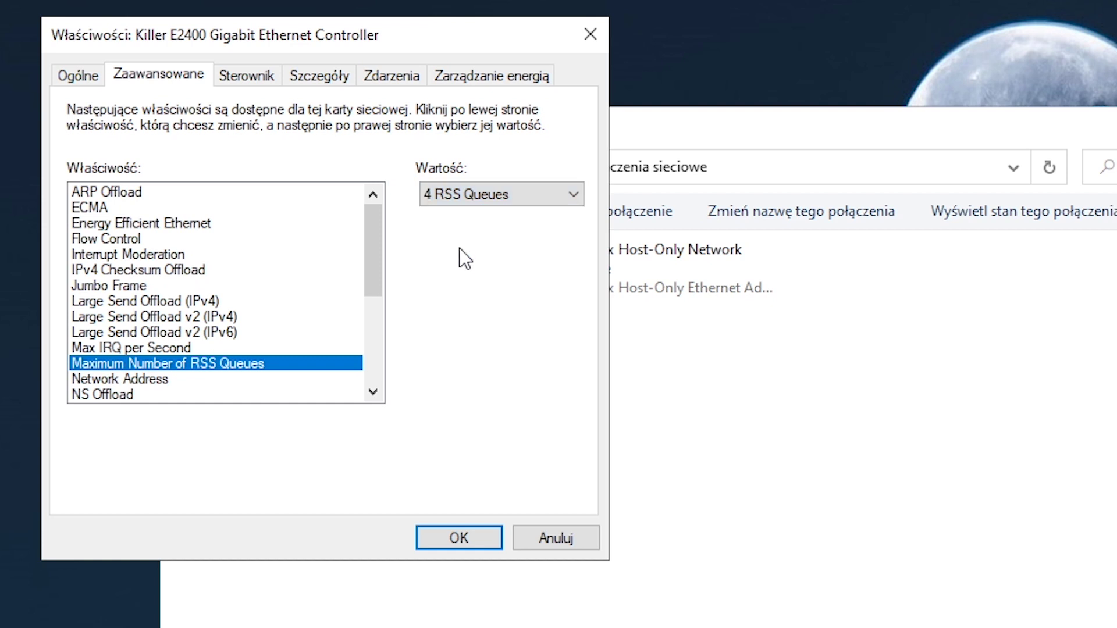
Review the Network Address property and set NS Offload to Disabled.
{"action": "scroll", "coordinate": [169, 326], "scroll_direction": "down", "scroll_amount": 1}
{"action": "left_click", "coordinate": [168, 318]}
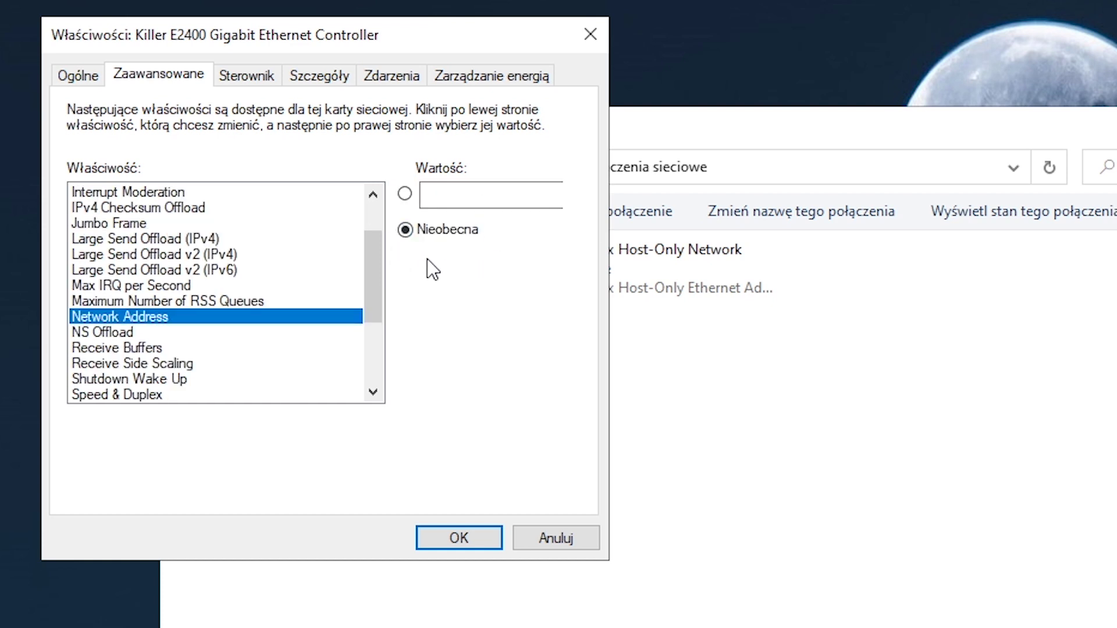
{"action": "left_click", "coordinate": [107, 333]}
{"action": "left_click", "coordinate": [495, 194]}
{"action": "left_click", "coordinate": [485, 214]}
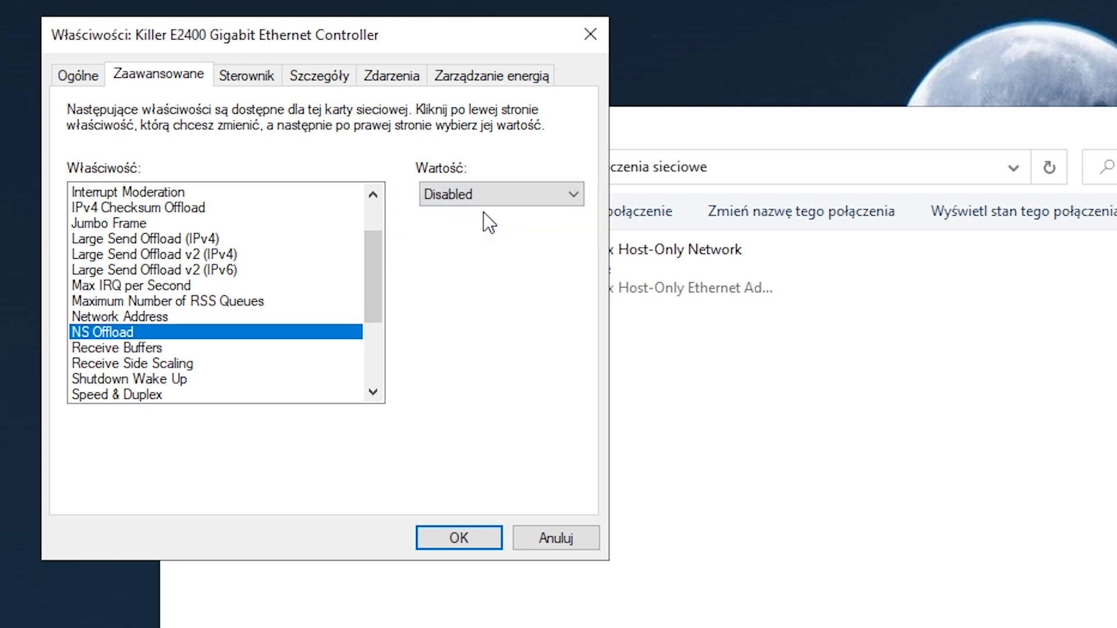
Enter 512, 1024 and 2048 in turn as the Receive Buffers value, and finish by setting it to 1024.
{"action": "left_click_drag", "start_coordinate": [367, 299], "coordinate": [367, 313]}
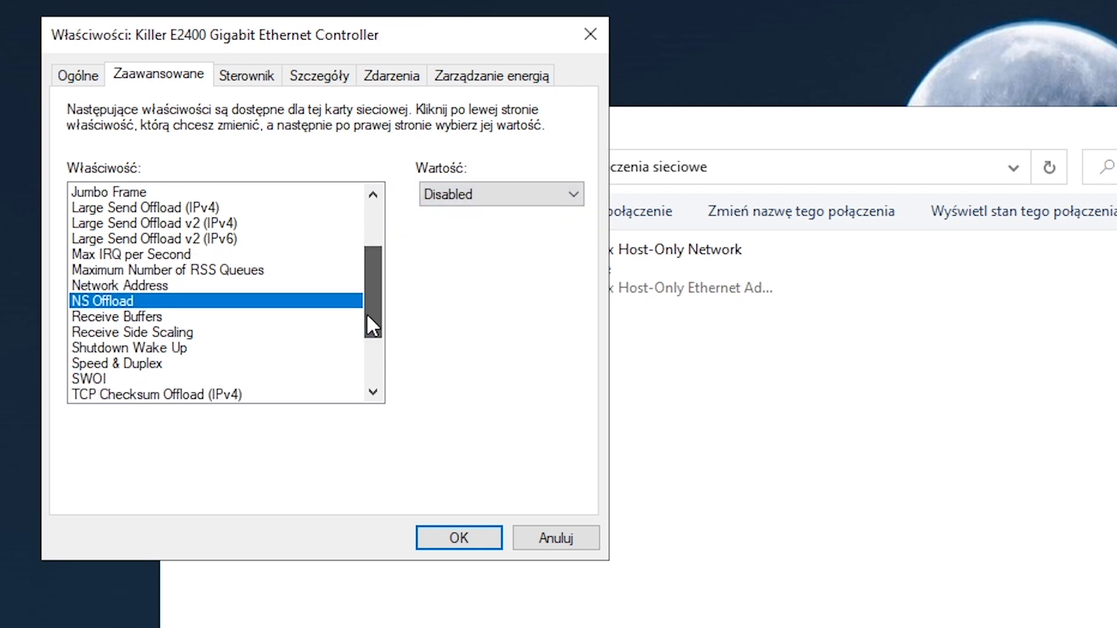
{"action": "left_click", "coordinate": [122, 317]}
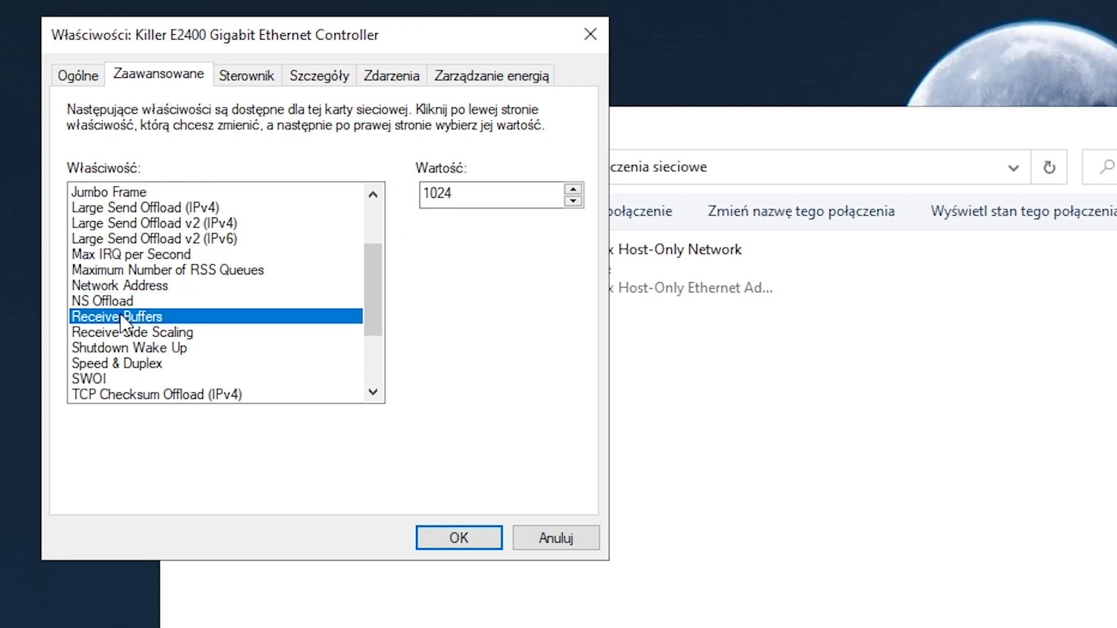
{"action": "double_click", "coordinate": [467, 202]}
{"action": "type", "text": "512"}
{"action": "key", "text": "BackSpace"}
{"action": "key", "text": "BackSpace"}
{"action": "key", "text": "BackSpace"}
{"action": "type", "text": "1024"}
{"action": "key", "text": "BackSpace"}
{"action": "key", "text": "BackSpace"}
{"action": "key", "text": "BackSpace"}
{"action": "key", "text": "BackSpace"}
{"action": "type", "text": "2048"}
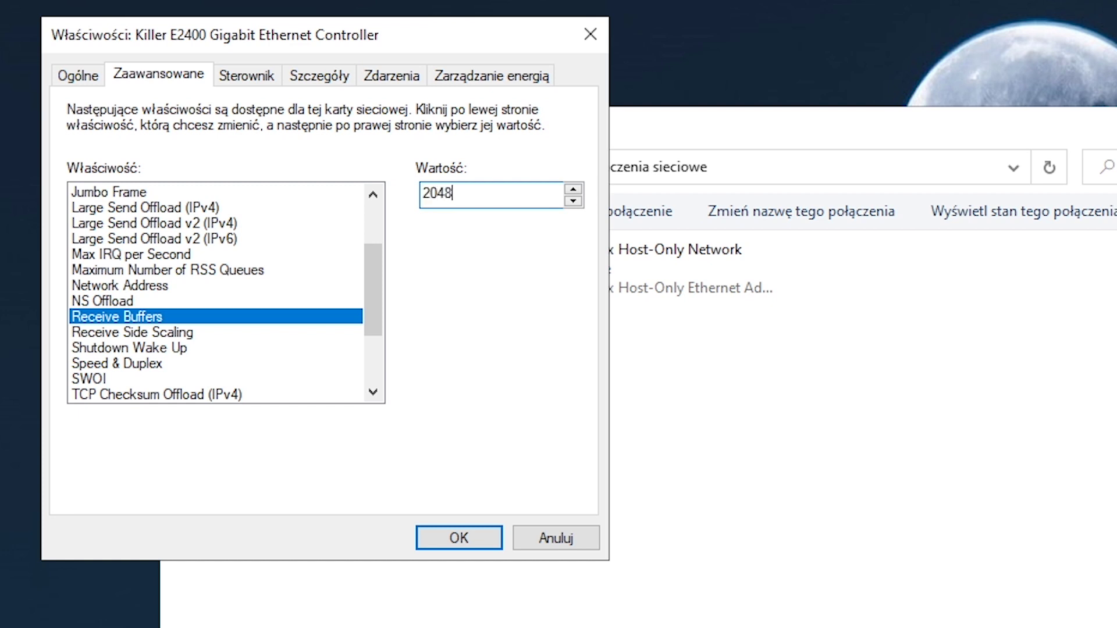
{"action": "type", "text": "1024"}
Review the Receive Side Scaling property and choose a value for Shutdown Wake Up.
{"action": "left_click", "coordinate": [119, 334]}
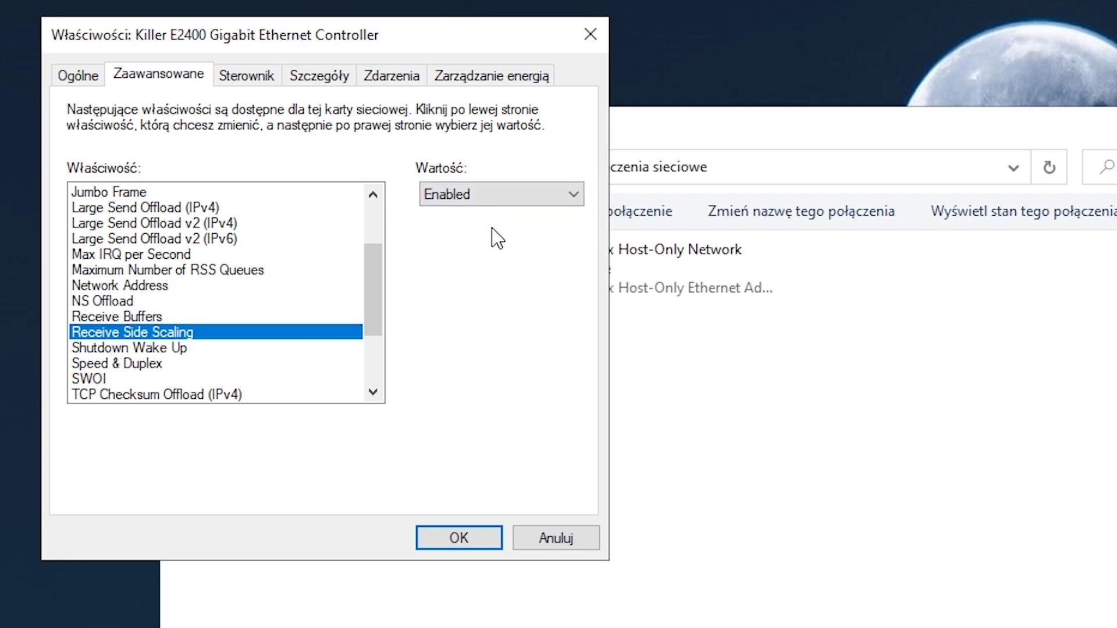
{"action": "left_click_drag", "start_coordinate": [377, 273], "coordinate": [378, 292]}
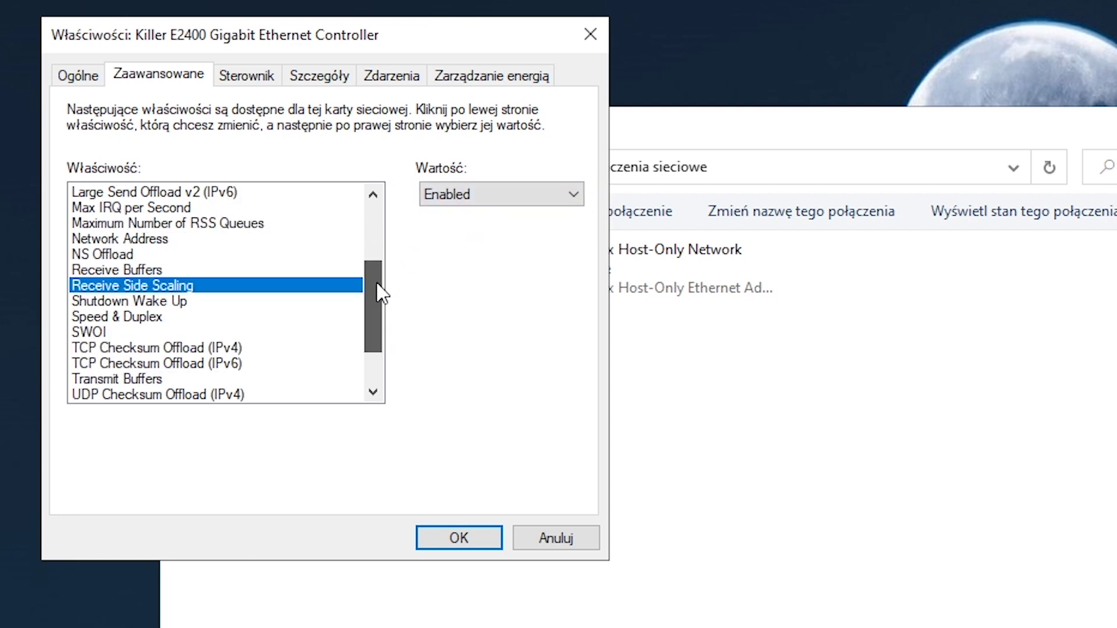
{"action": "left_click", "coordinate": [97, 302]}
{"action": "left_click", "coordinate": [480, 199]}
{"action": "left_click", "coordinate": [469, 217]}
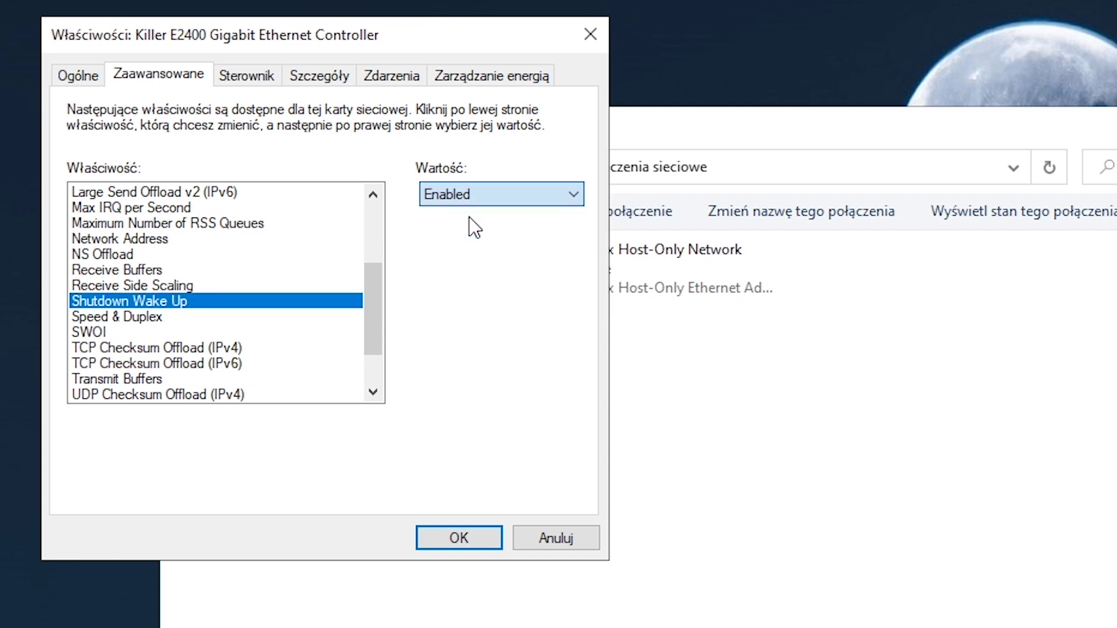
Set the Speed & Duplex property to 100 Mbps Full Duplex.
{"action": "left_click", "coordinate": [161, 318]}
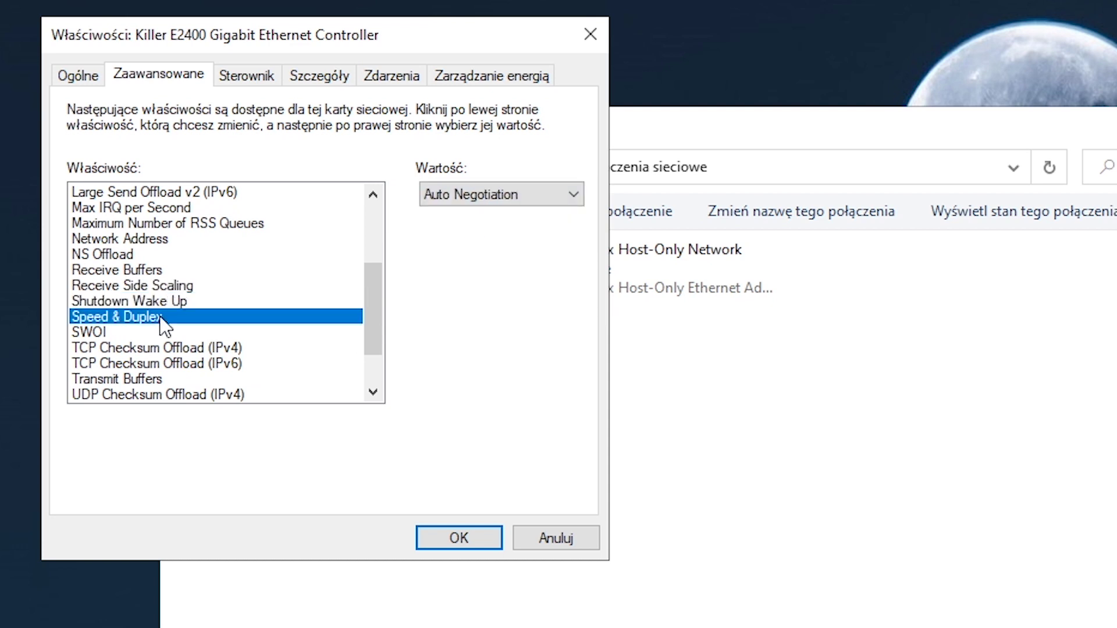
{"action": "left_click", "coordinate": [551, 201]}
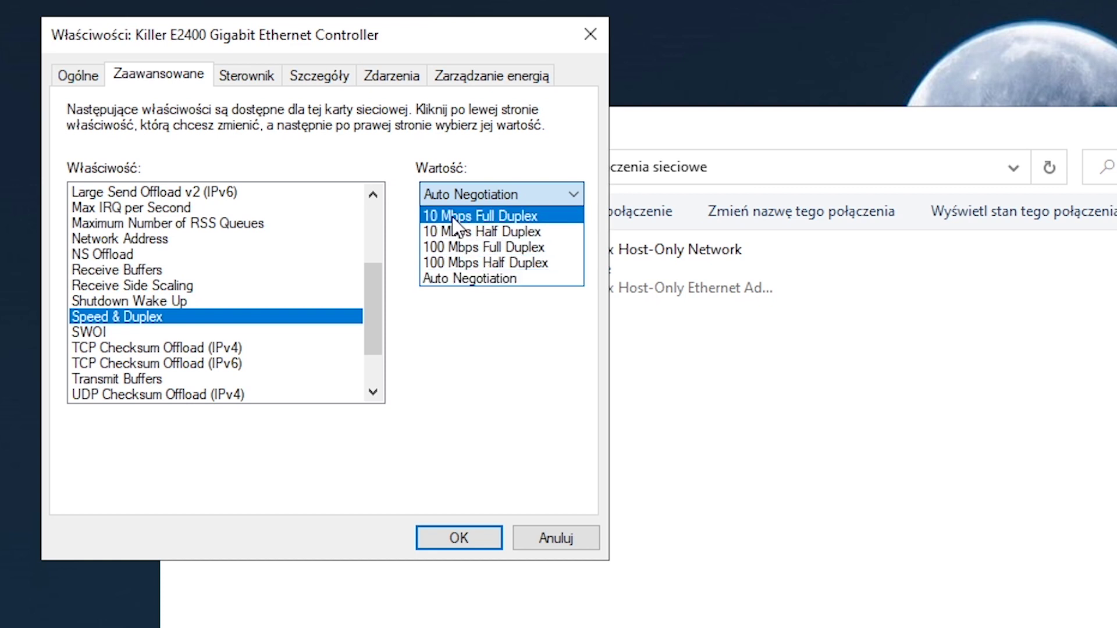
{"action": "left_click", "coordinate": [441, 247]}
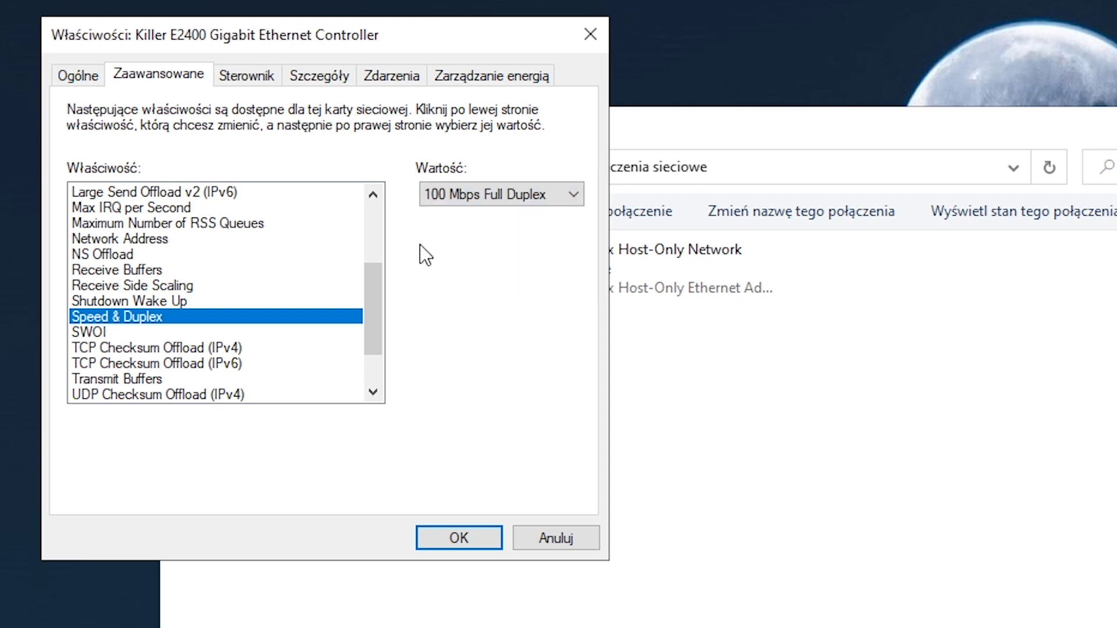
Set TCP Checksum Offload (IPv4) to Disabled and review the TCP Checksum Offload (IPv6) property.
{"action": "left_click", "coordinate": [98, 349]}
{"action": "left_click", "coordinate": [515, 199]}
{"action": "left_click", "coordinate": [496, 216]}
{"action": "left_click", "coordinate": [250, 363]}
{"action": "left_click_drag", "start_coordinate": [378, 290], "coordinate": [379, 351]}
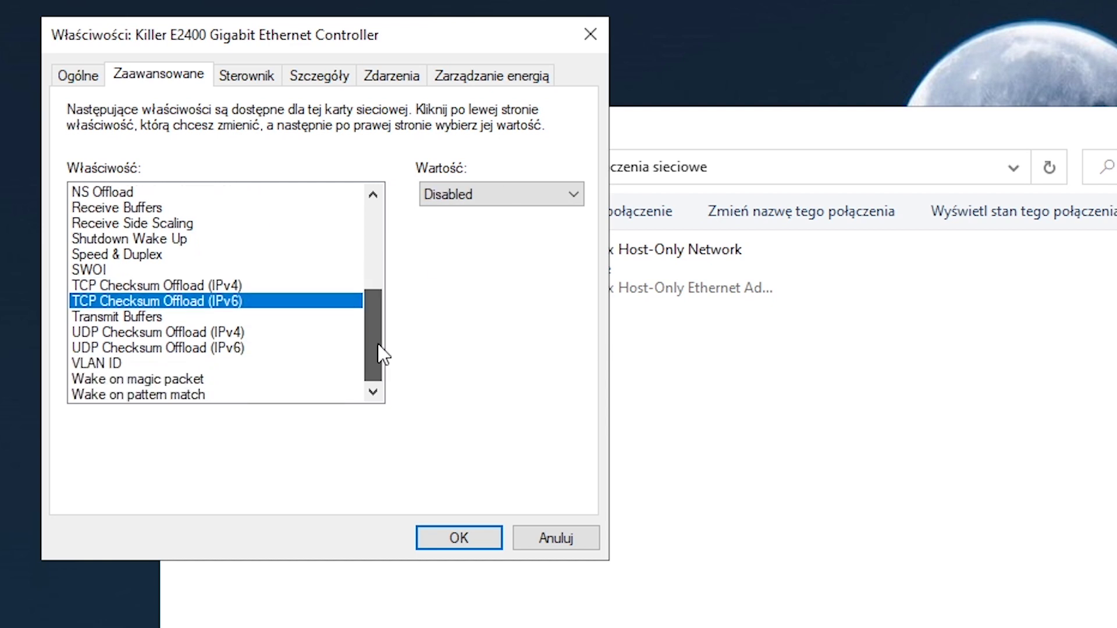
Set both Wake on magic packet and Wake on pattern match to Disabled.
{"action": "left_click", "coordinate": [105, 381]}
{"action": "left_click", "coordinate": [494, 194]}
{"action": "left_click", "coordinate": [491, 213]}
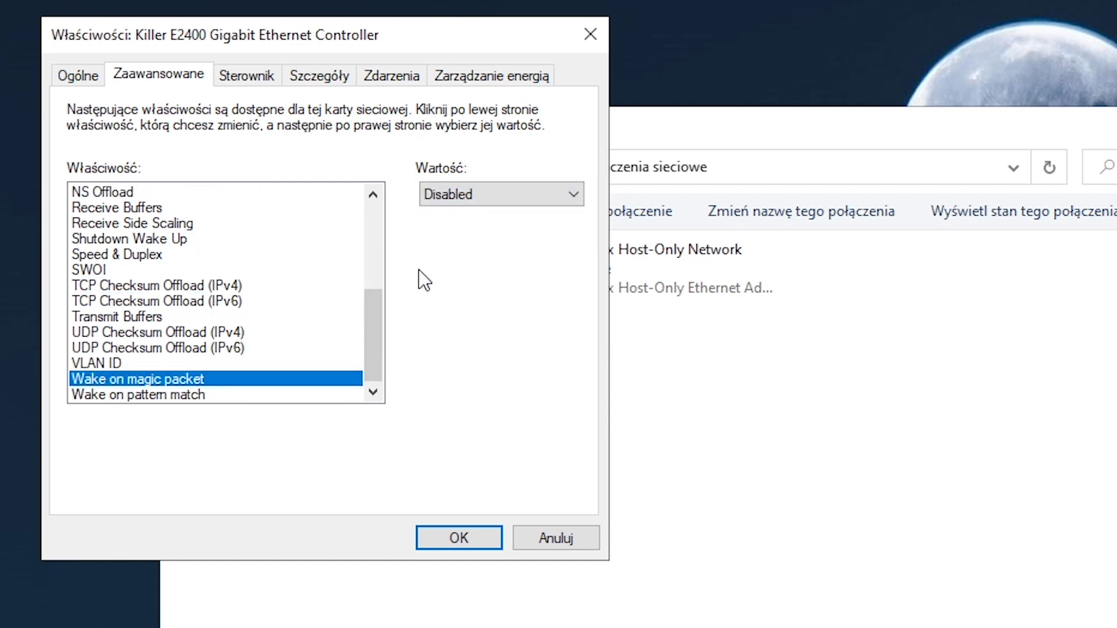
{"action": "left_click", "coordinate": [240, 395]}
{"action": "left_click", "coordinate": [469, 198]}
{"action": "left_click", "coordinate": [481, 214]}
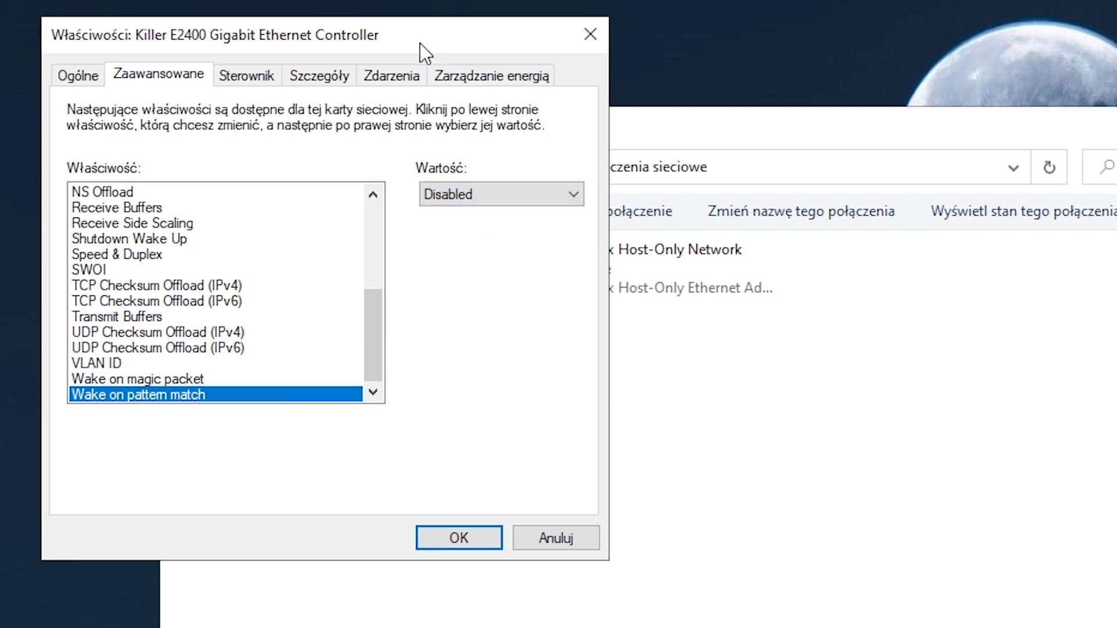
{"action": "left_click_drag", "start_coordinate": [420, 44], "coordinate": [887, 57]}
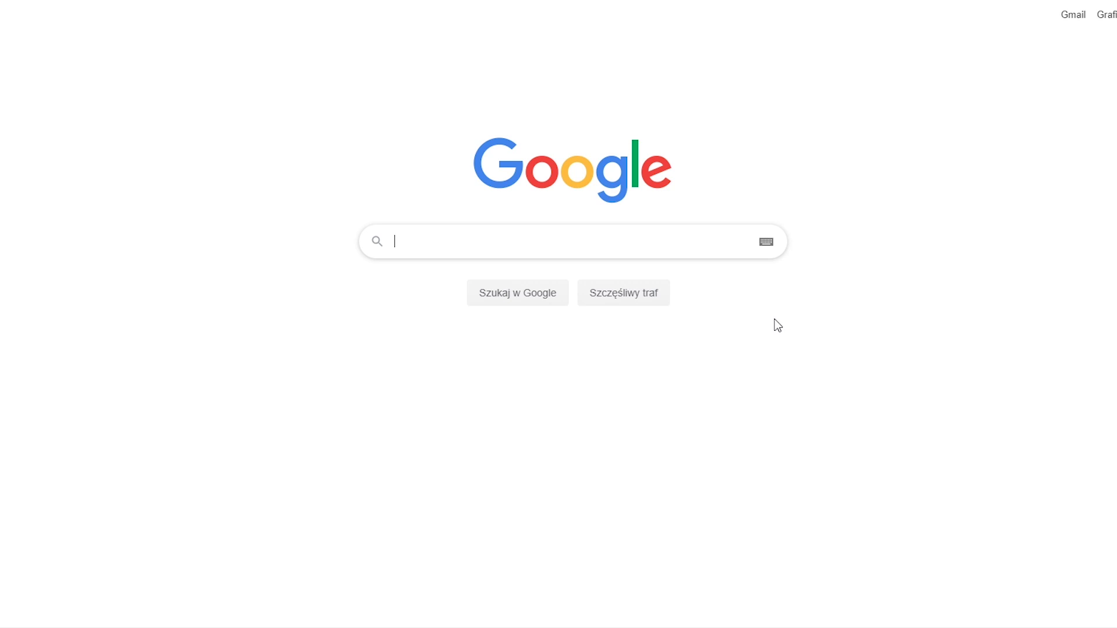
Search Google for "tcp optimizer".
{"action": "type", "text": "TCP opt"}
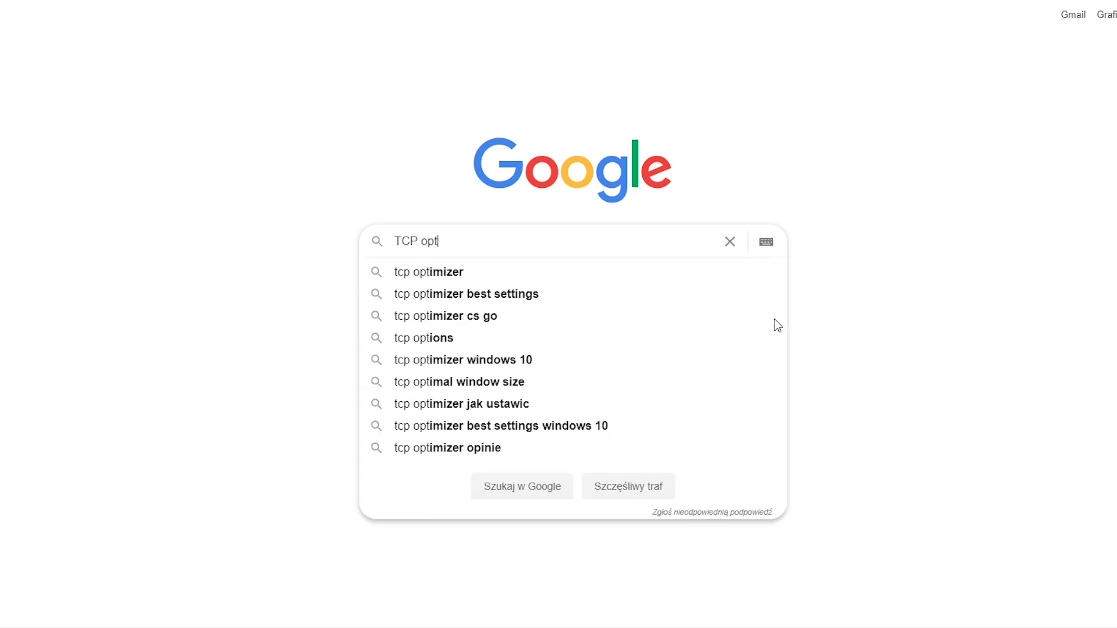
{"action": "key", "text": "Down"}
{"action": "key", "text": "Return"}
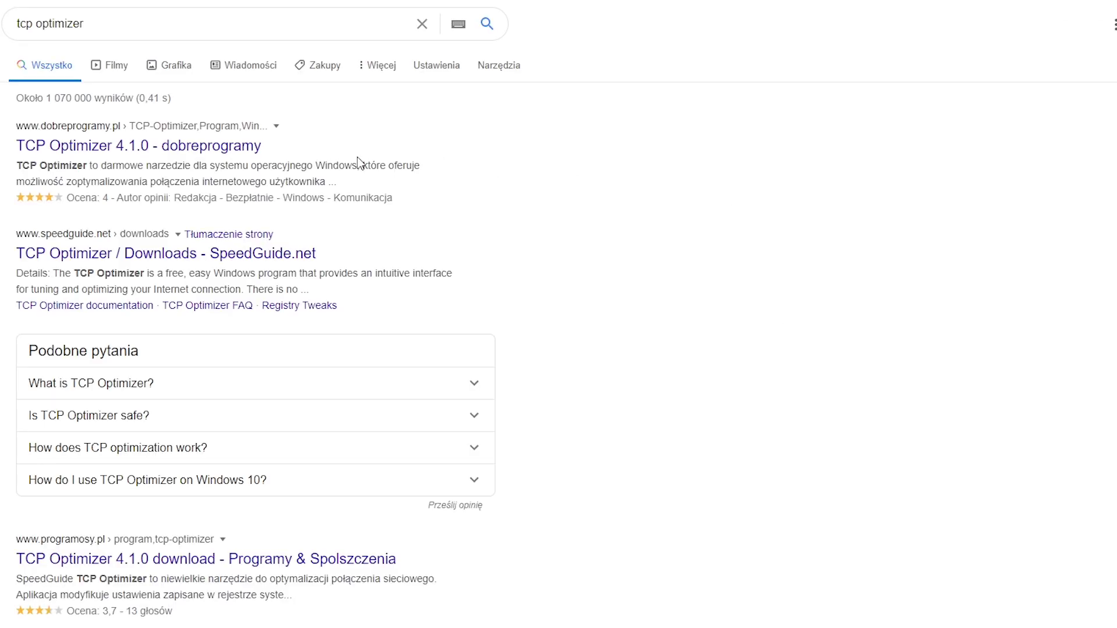
Open the SpeedGuide.net TCP Optimizer downloads page, accept the privacy notice, and download TCP Optimizer 4 as TCPOptimizer.exe.
{"action": "left_click", "coordinate": [91, 266]}
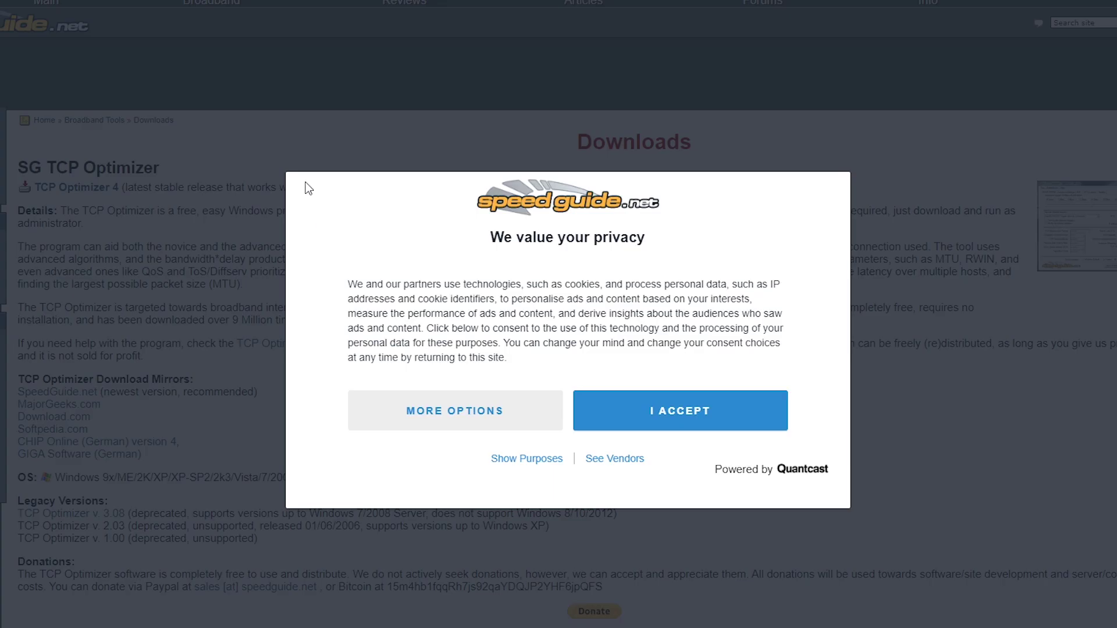
{"action": "left_click", "coordinate": [661, 397]}
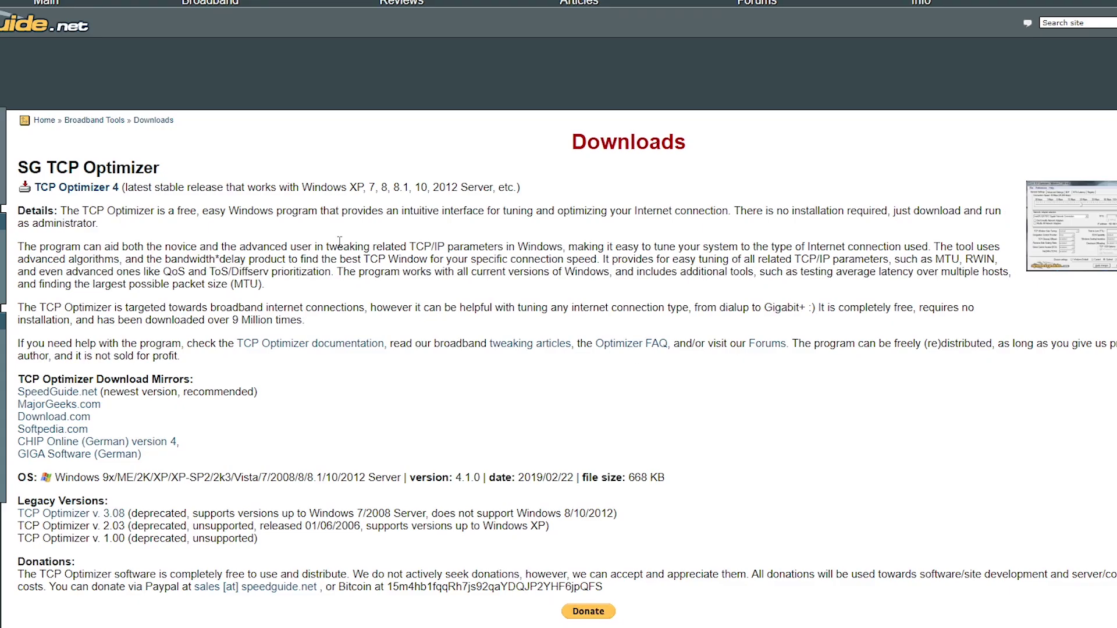
{"action": "left_click", "coordinate": [107, 188]}
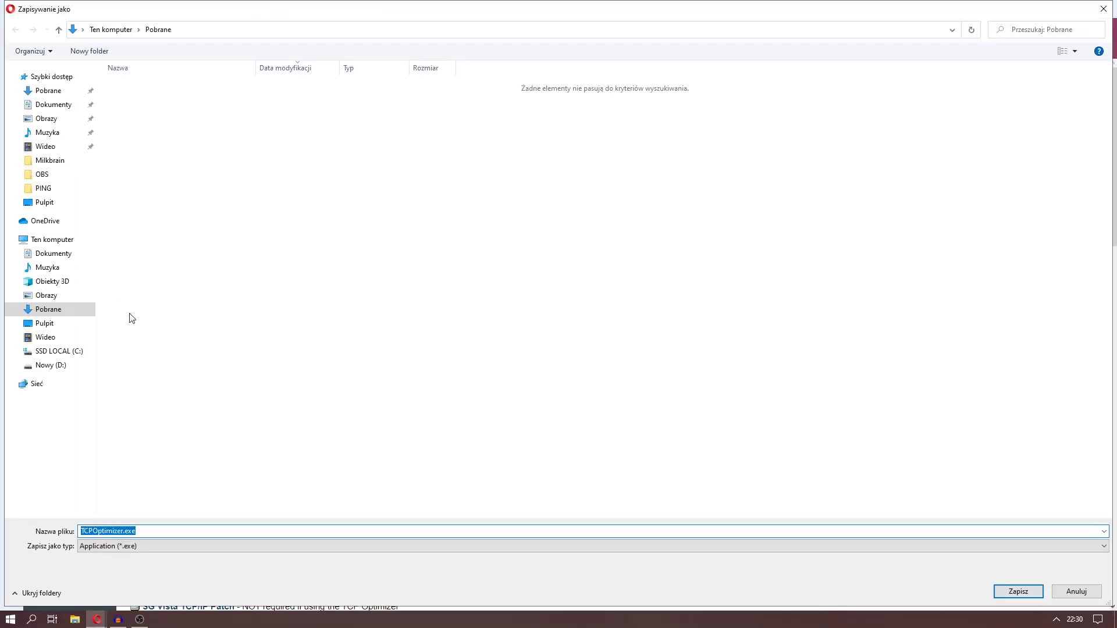
{"action": "left_click", "coordinate": [1021, 594]}
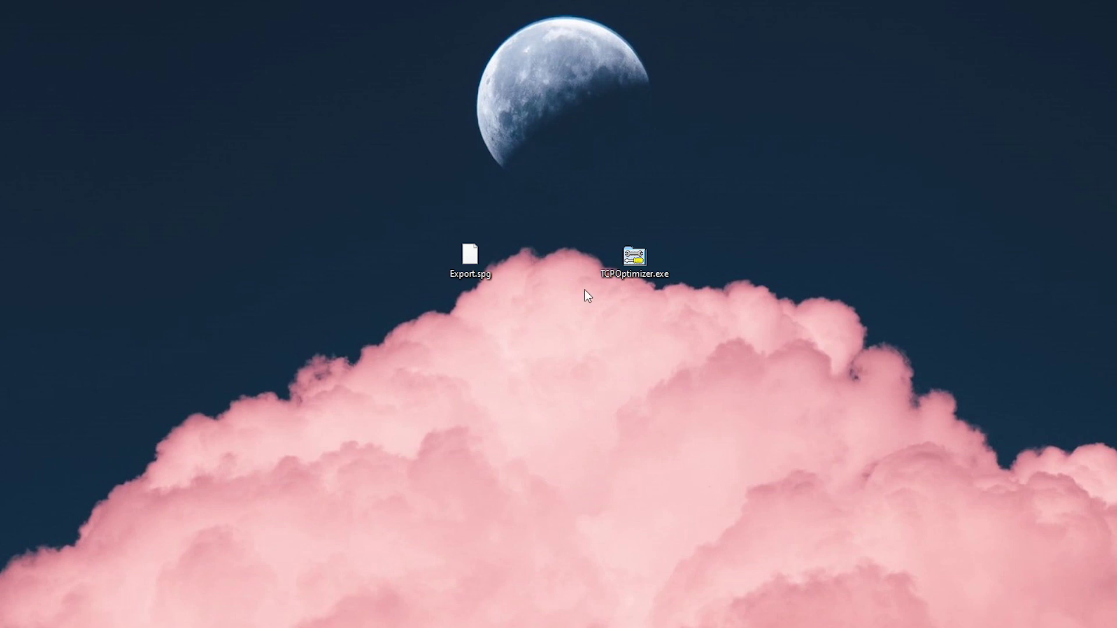
Launch TCPOptimizer.exe from the desktop and look through its advanced, BDP and MTU/Latency settings before returning to the general settings.
{"action": "right_click", "coordinate": [645, 268]}
{"action": "left_click", "coordinate": [694, 297]}
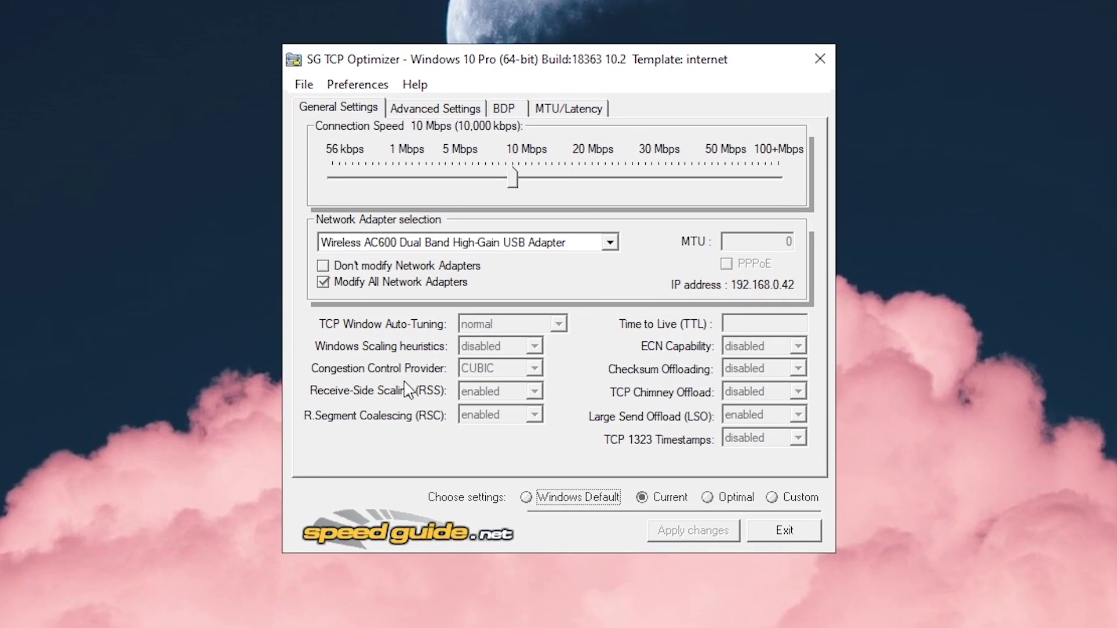
{"action": "left_click", "coordinate": [449, 112]}
{"action": "left_click", "coordinate": [512, 114]}
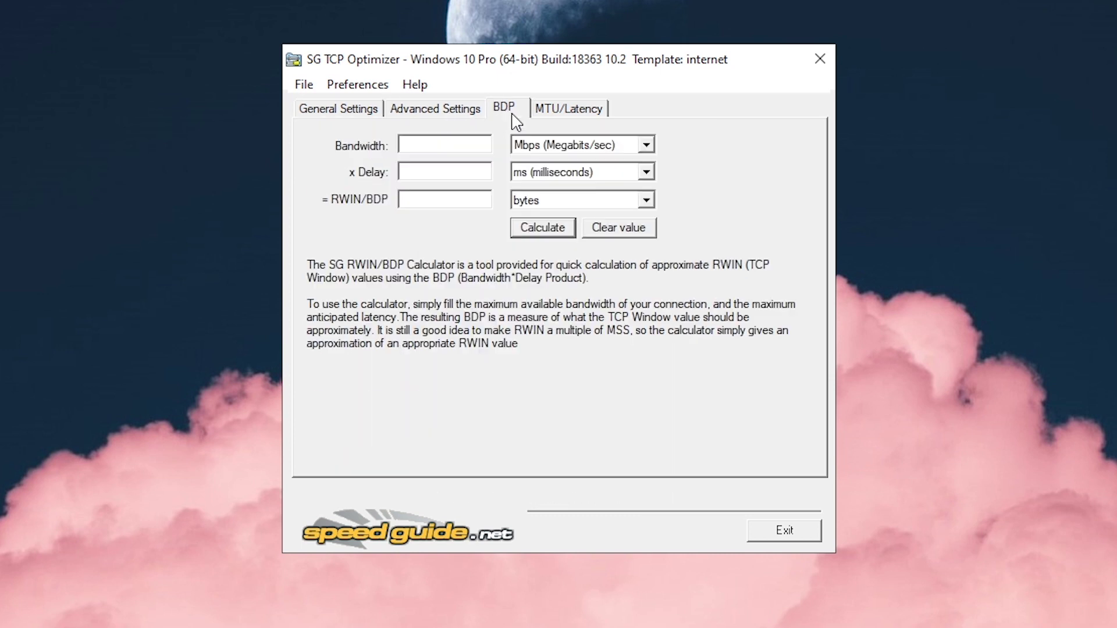
{"action": "left_click", "coordinate": [560, 116]}
{"action": "left_click", "coordinate": [378, 115]}
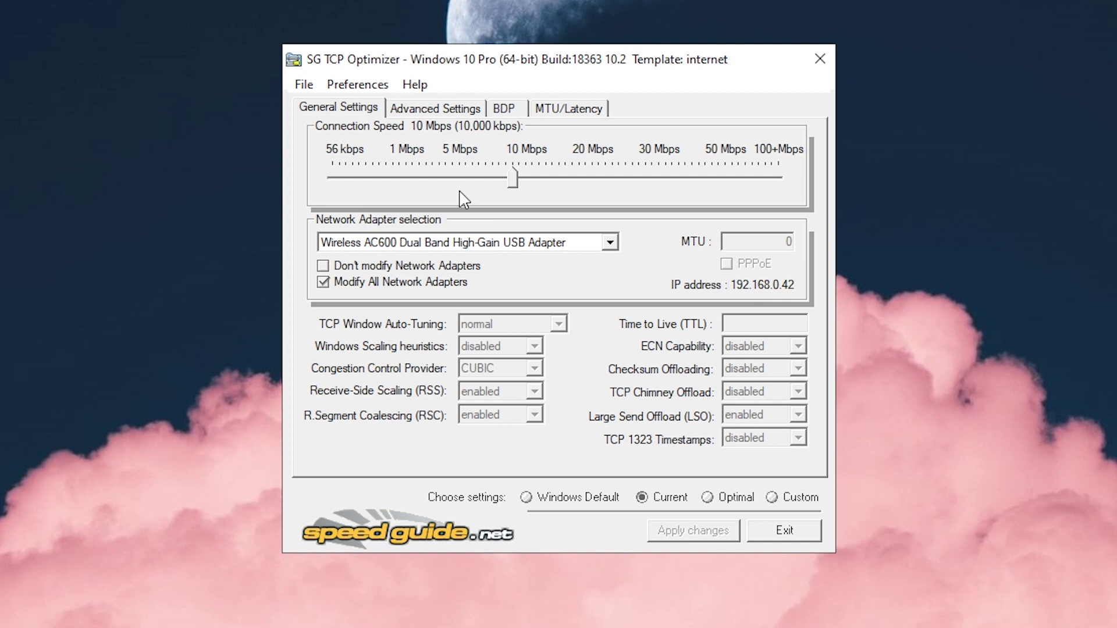
Import the settings file Export.spg from the desktop into TCP Optimizer.
{"action": "left_click_drag", "start_coordinate": [368, 67], "coordinate": [615, 50]}
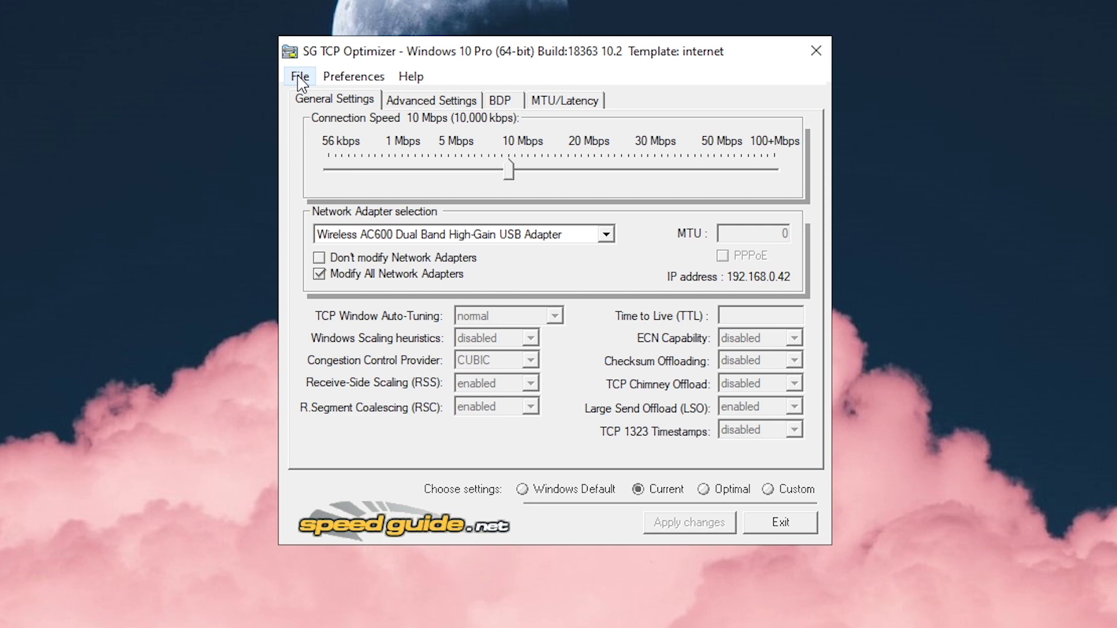
{"action": "left_click", "coordinate": [301, 81]}
{"action": "left_click", "coordinate": [363, 186]}
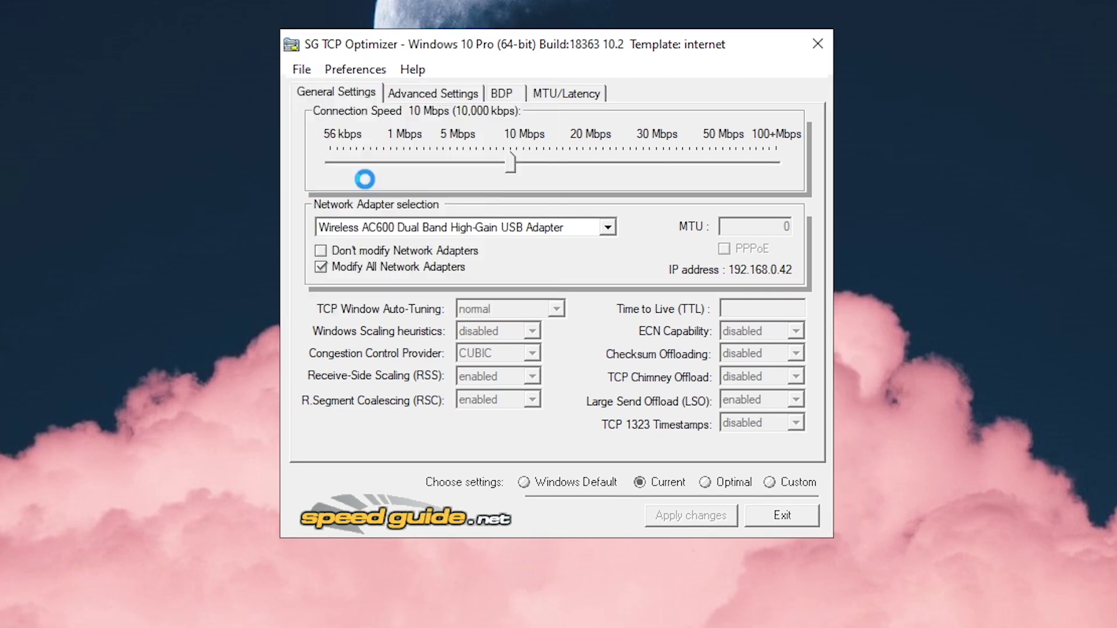
{"action": "left_click", "coordinate": [444, 258]}
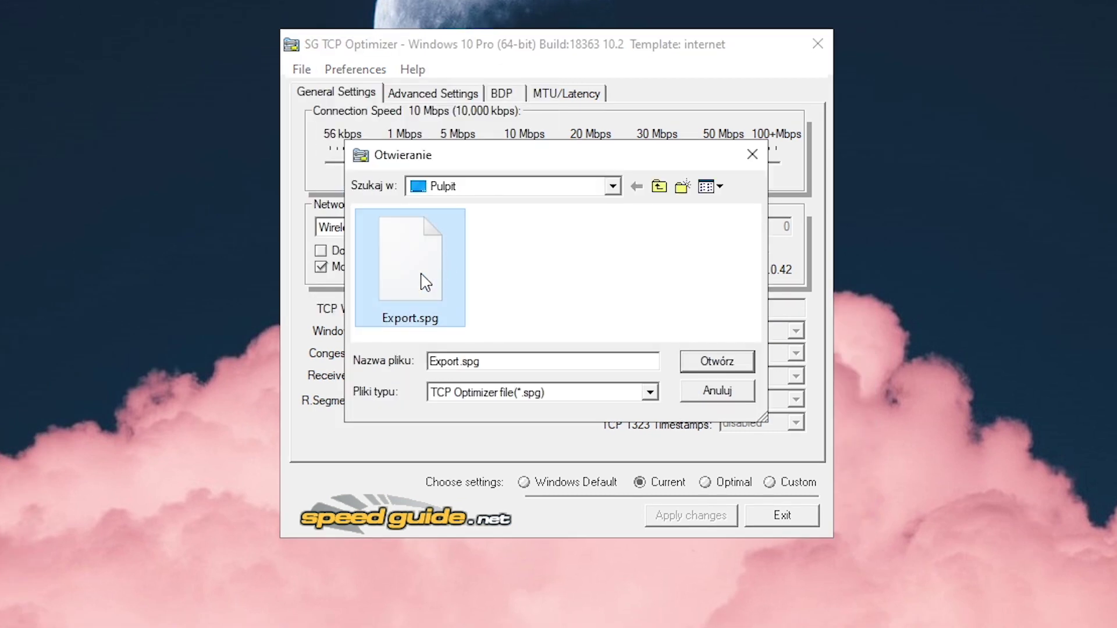
{"action": "left_click", "coordinate": [718, 365]}
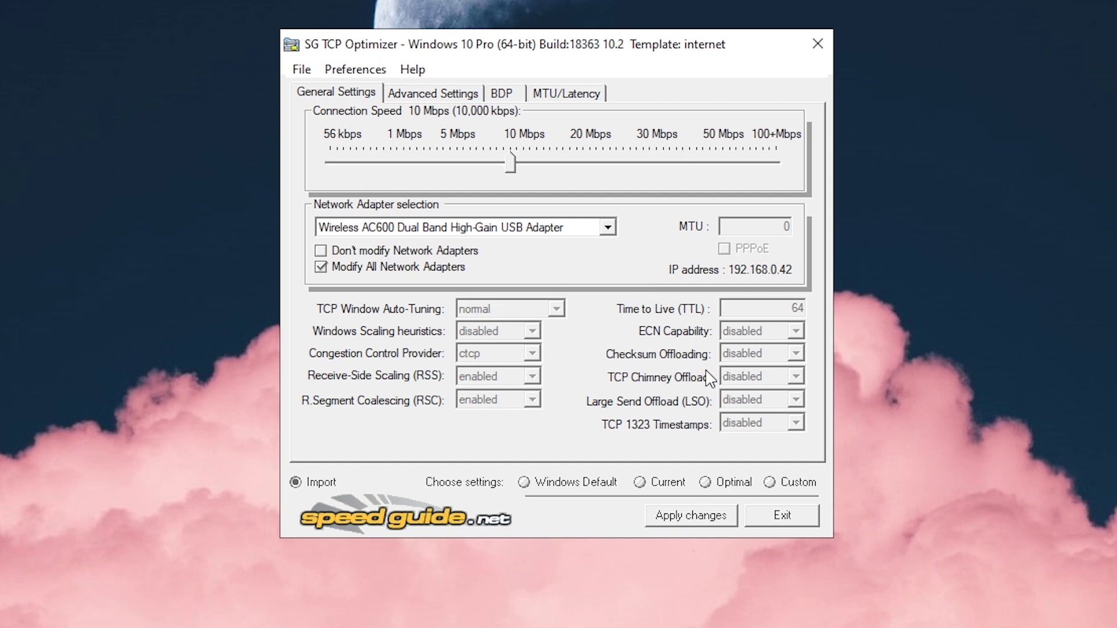
Review the advanced, BDP and MTU/Latency sections, then apply the imported settings without a backup or log.
{"action": "left_click", "coordinate": [433, 98]}
{"action": "left_click", "coordinate": [501, 96]}
{"action": "left_click", "coordinate": [566, 96]}
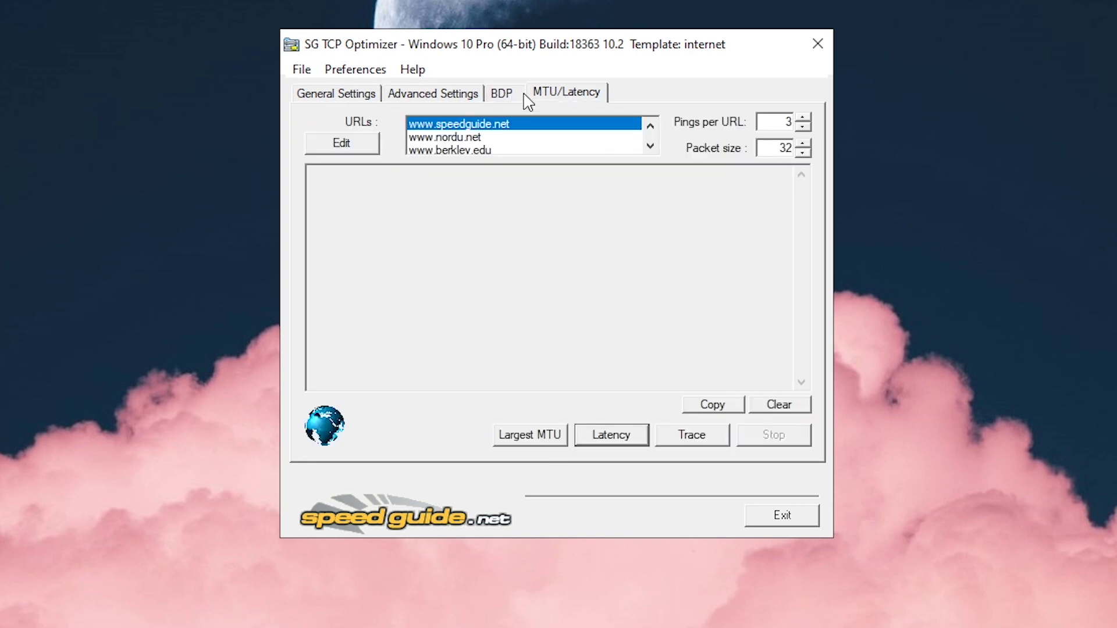
{"action": "left_click", "coordinate": [458, 100]}
{"action": "key", "text": "ctrl+shift+Tab"}
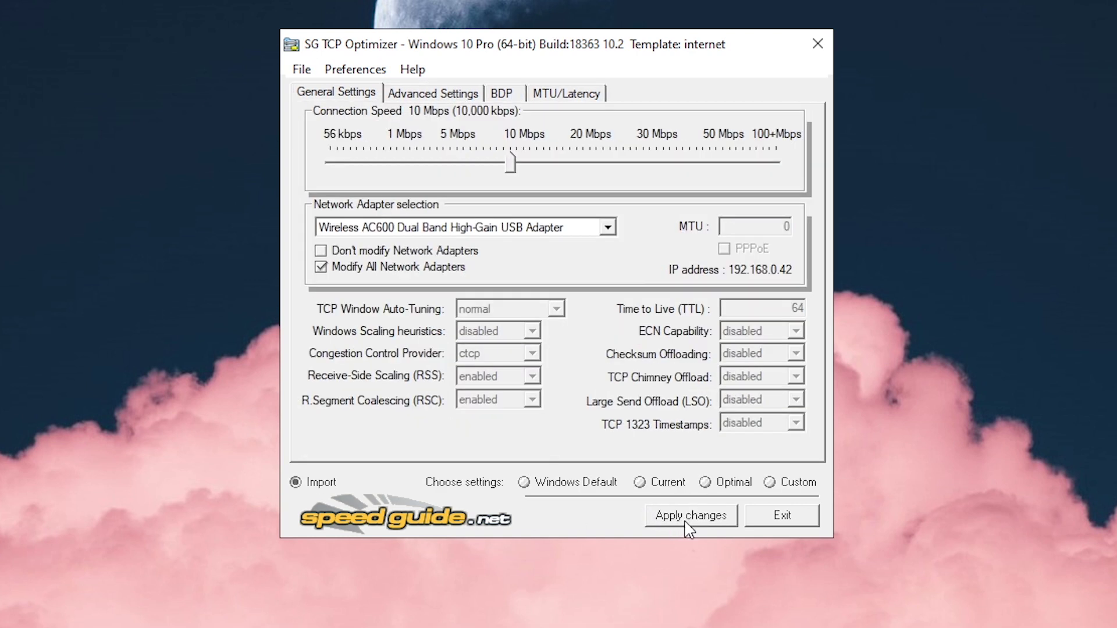
{"action": "left_click", "coordinate": [686, 523]}
{"action": "left_click", "coordinate": [706, 423]}
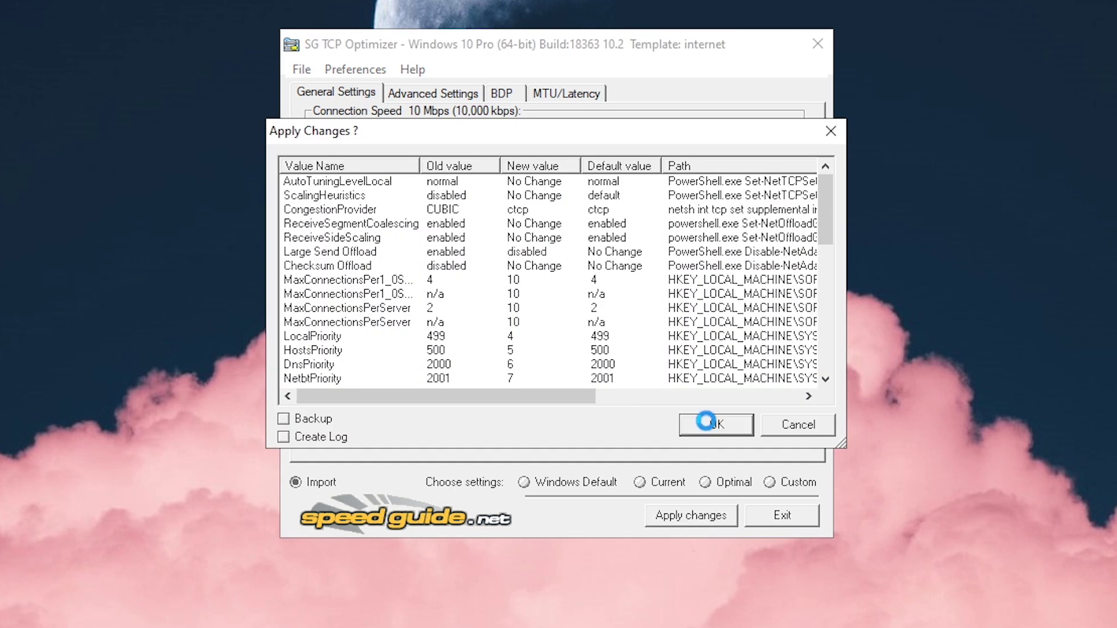